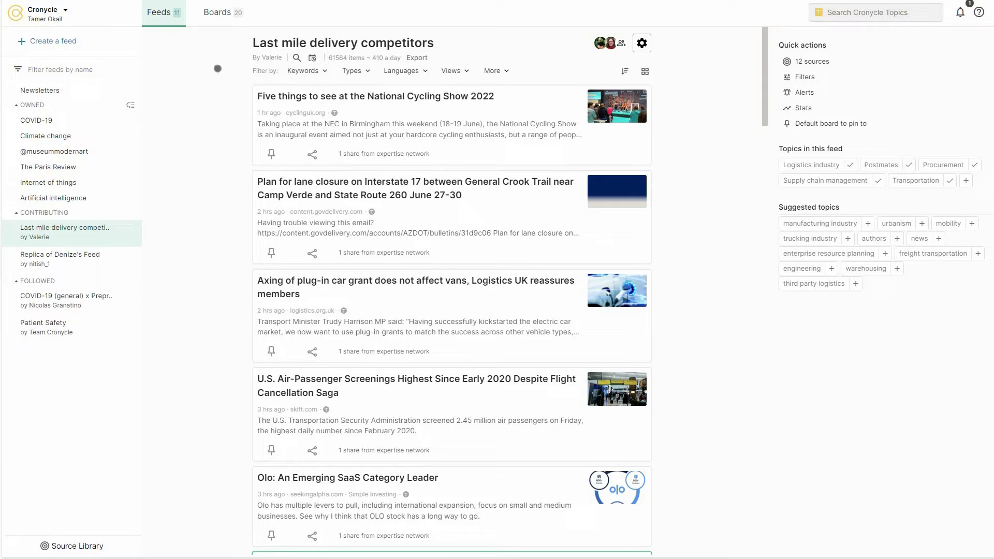
Show the Last mile delivery board in the Insights view.
{"action": "left_click", "coordinate": [222, 16]}
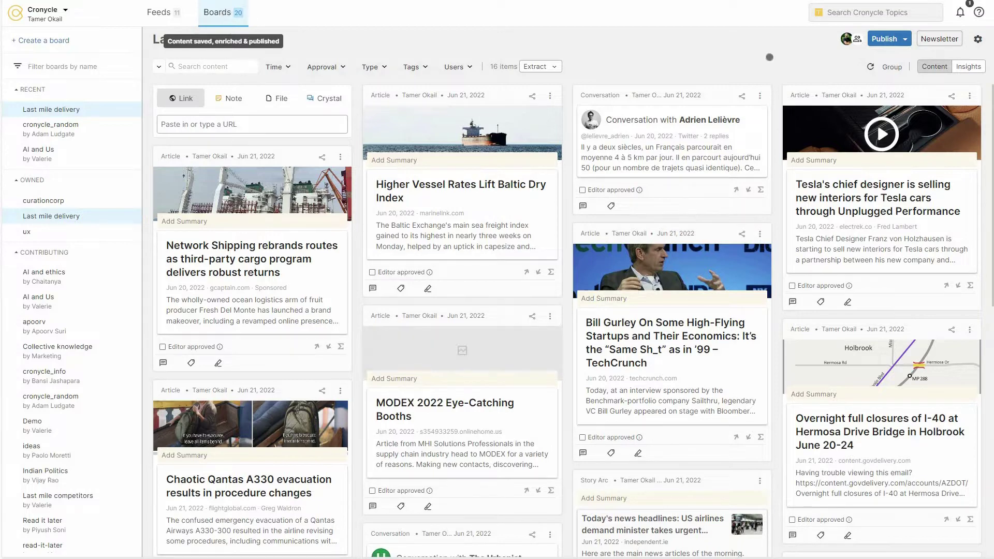
{"action": "left_click", "coordinate": [969, 67]}
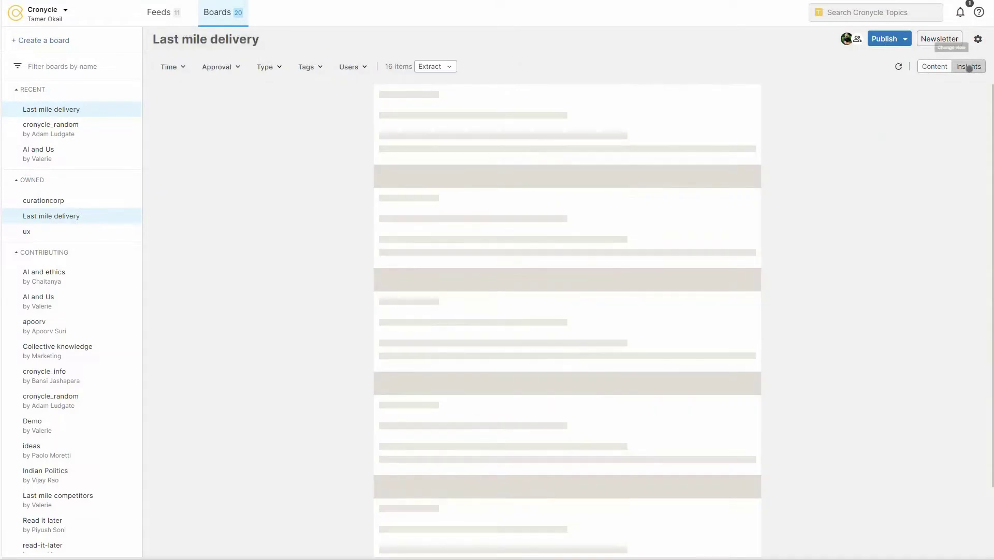
Extract the annotations of the board's Story Arc, and return the board to the Content view.
{"action": "scroll", "coordinate": [912, 220], "scroll_direction": "down", "scroll_amount": 8}
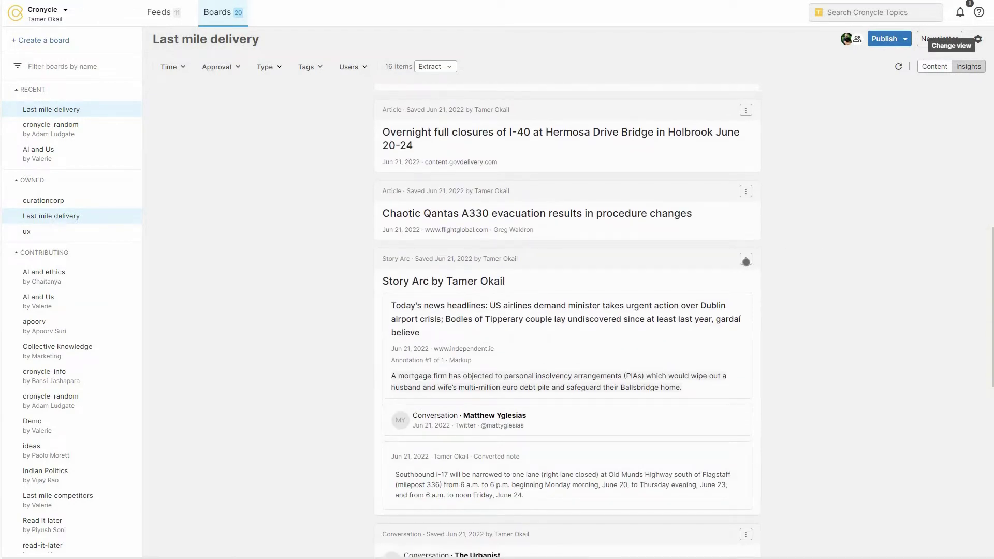
{"action": "left_click", "coordinate": [746, 261]}
{"action": "left_click", "coordinate": [768, 312]}
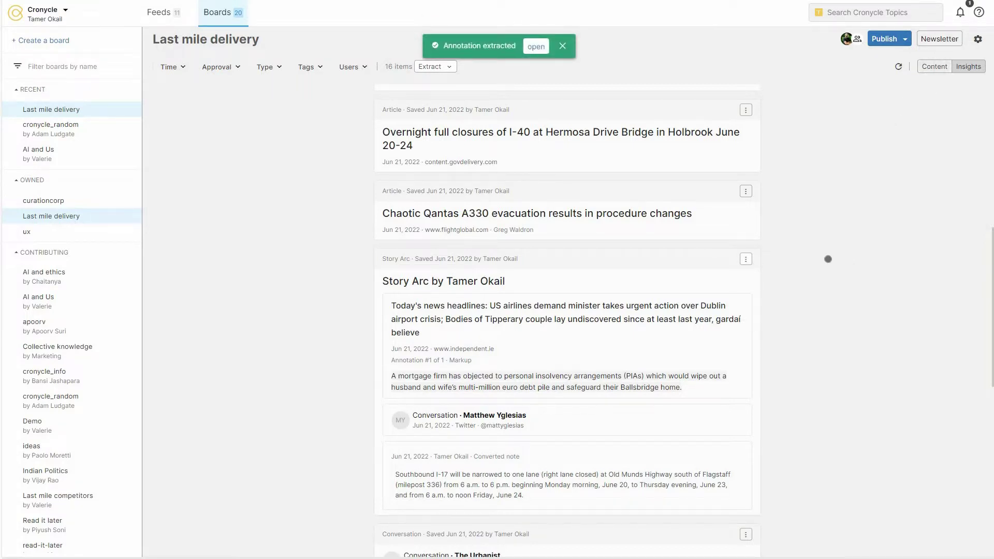
{"action": "left_click", "coordinate": [935, 66]}
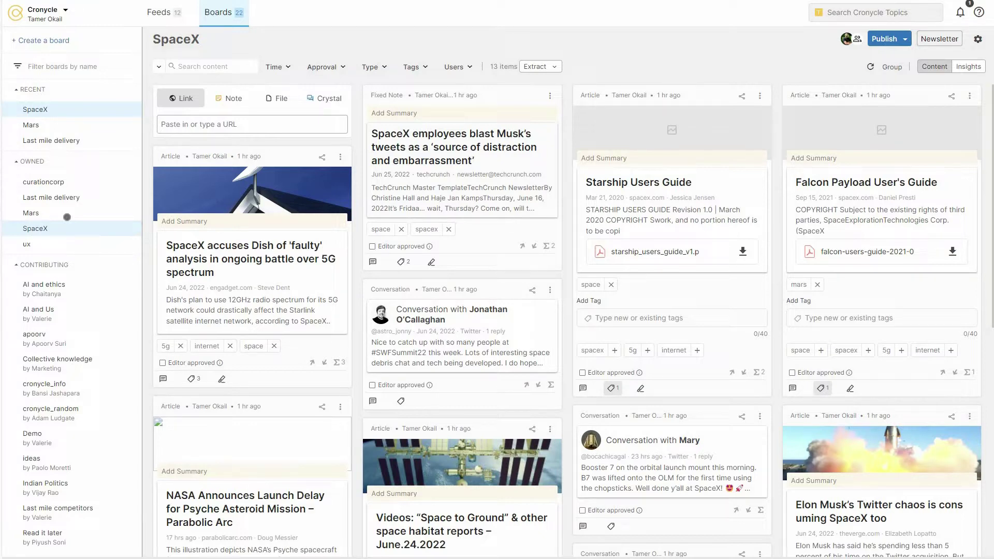
{"action": "left_click", "coordinate": [601, 284]}
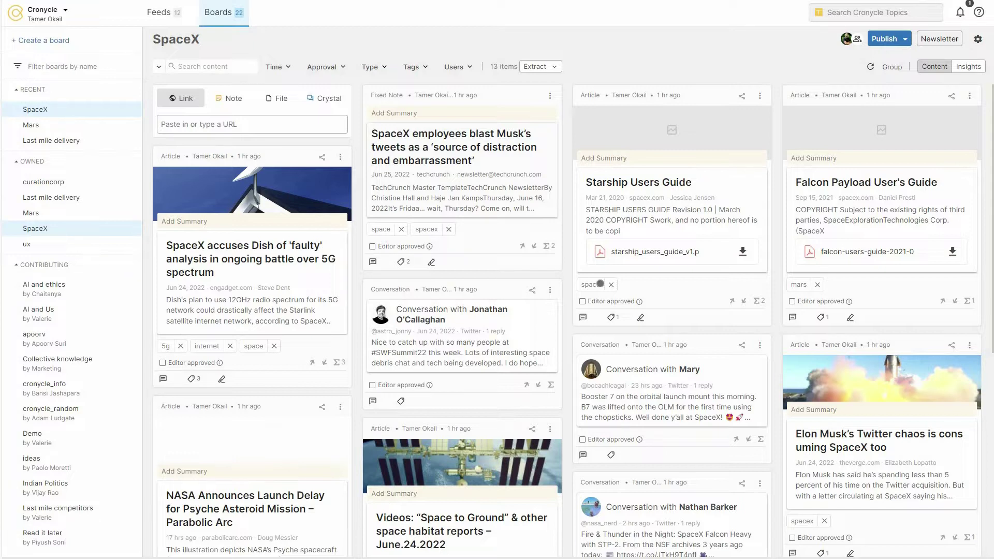
{"action": "left_click", "coordinate": [600, 284]}
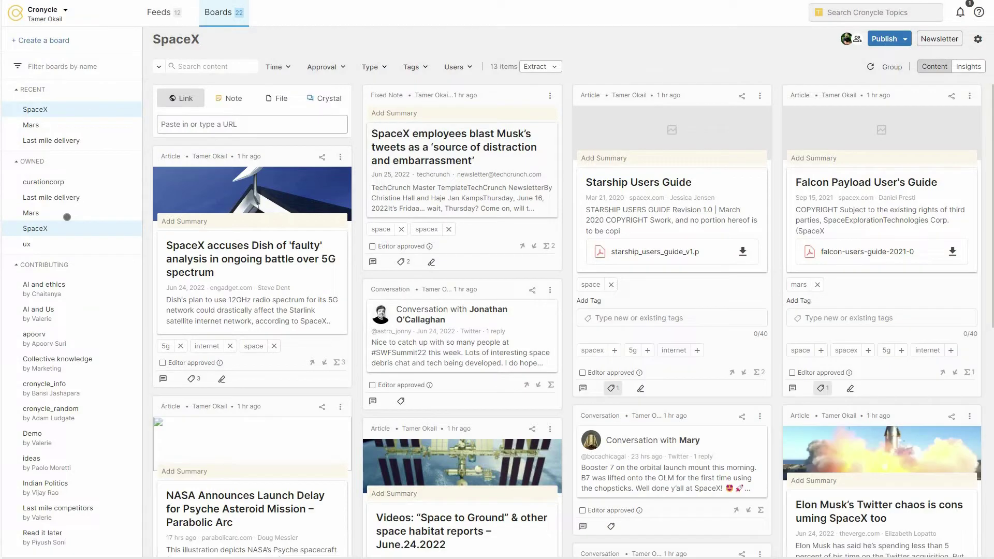
Filter the SpaceX board's content by the tag "space".
{"action": "left_click", "coordinate": [411, 67]}
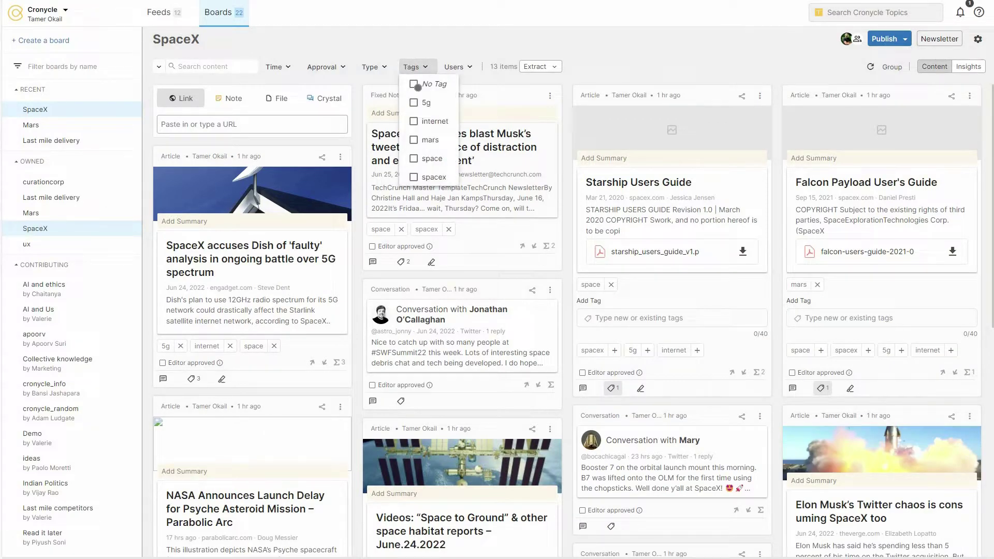
{"action": "left_click", "coordinate": [424, 159]}
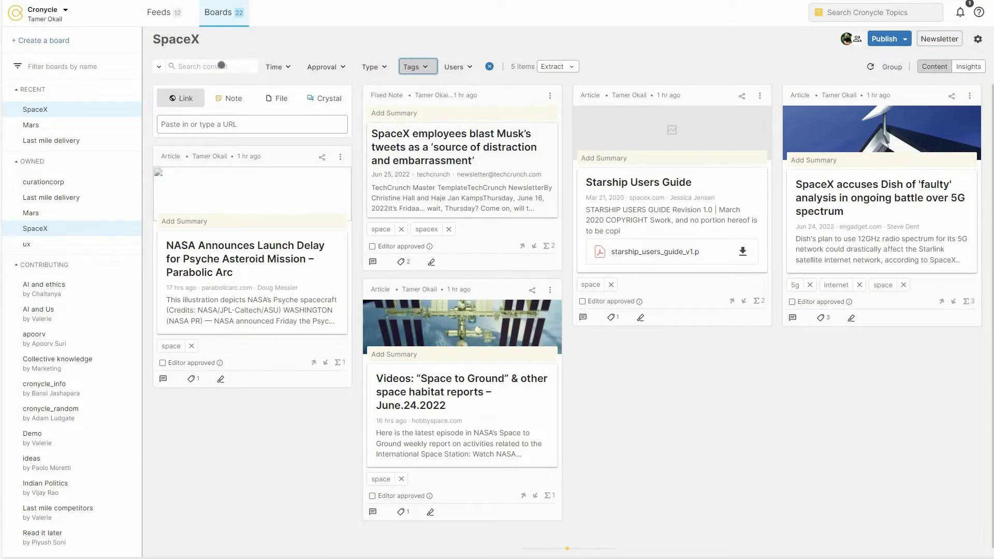
Search across all boards for "Spacex", and return to the SpaceX board.
{"action": "left_click", "coordinate": [163, 66]}
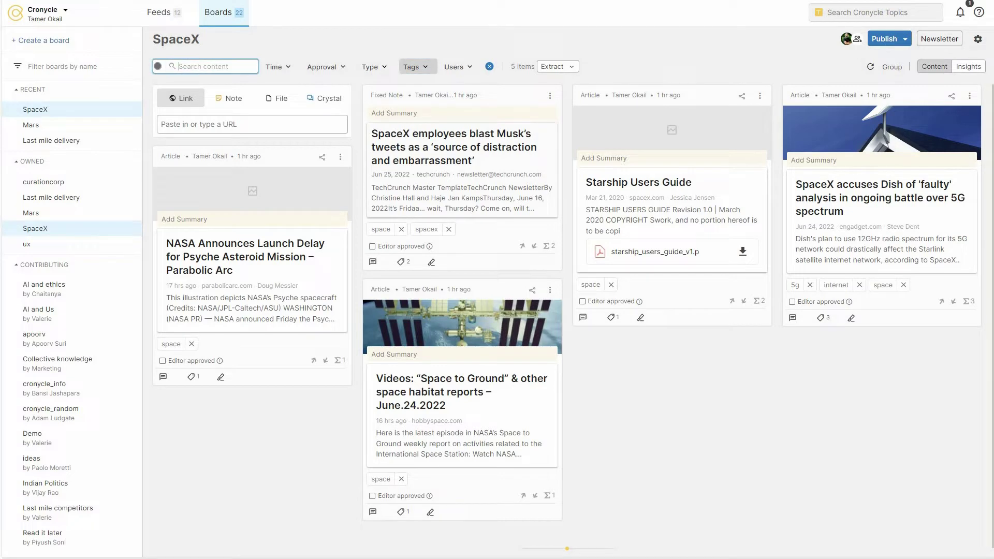
{"action": "left_click", "coordinate": [158, 66]}
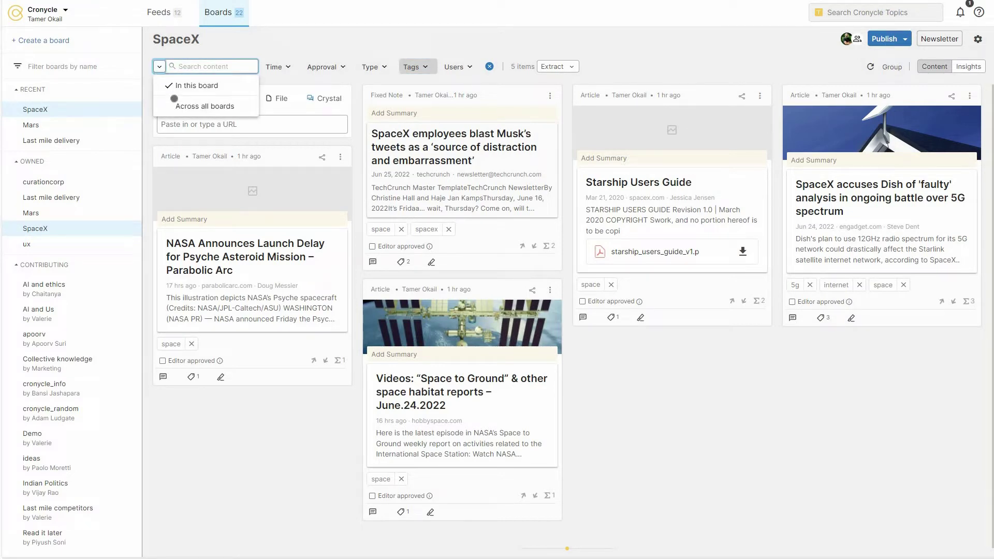
{"action": "left_click", "coordinate": [174, 100]}
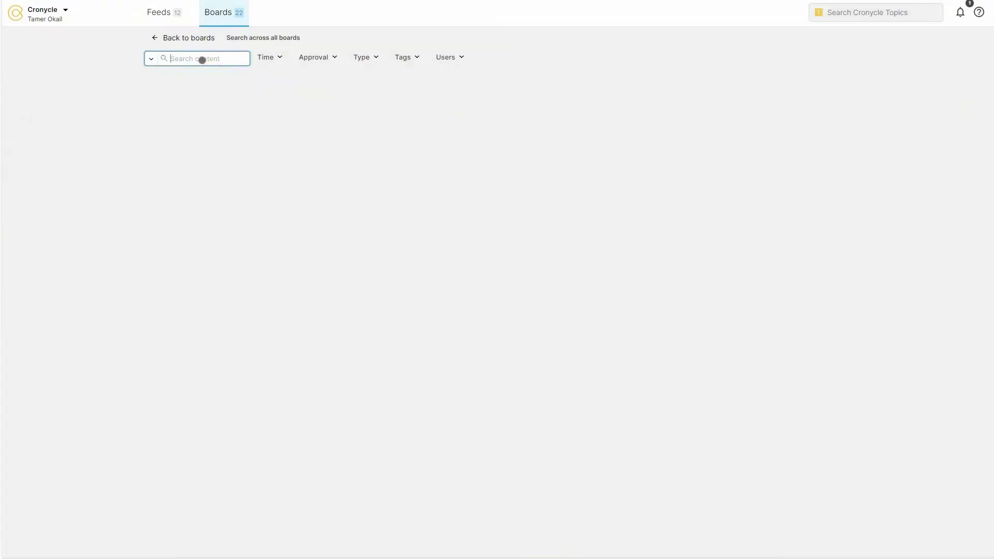
{"action": "type", "text": "Spacex"}
{"action": "key", "text": "Return"}
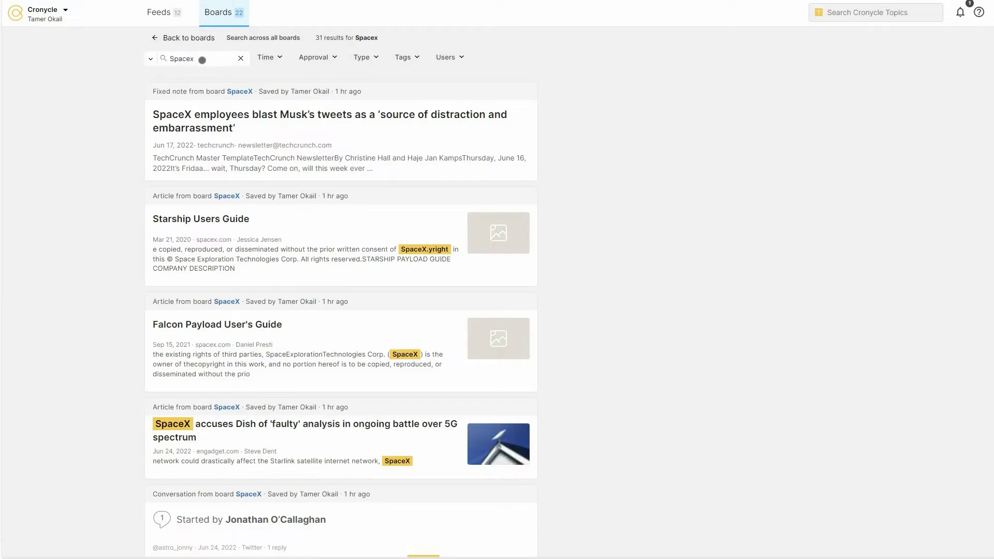
{"action": "left_click", "coordinate": [179, 38]}
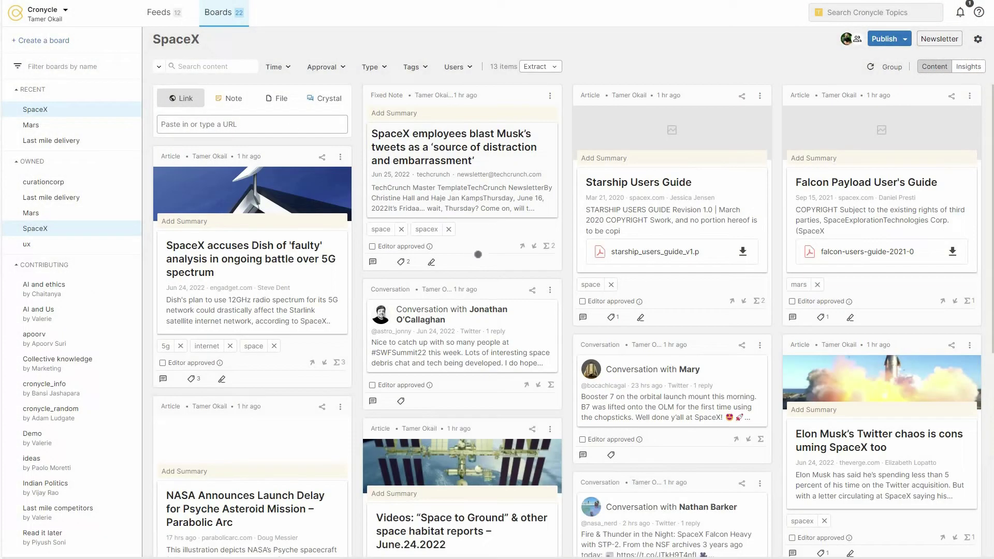
Add the tags "Mars" and "space" to the First Falcon Heavy Night Launch article on the SpaceX board.
{"action": "scroll", "coordinate": [616, 299], "scroll_direction": "down", "scroll_amount": 5}
{"action": "left_click", "coordinate": [615, 522]}
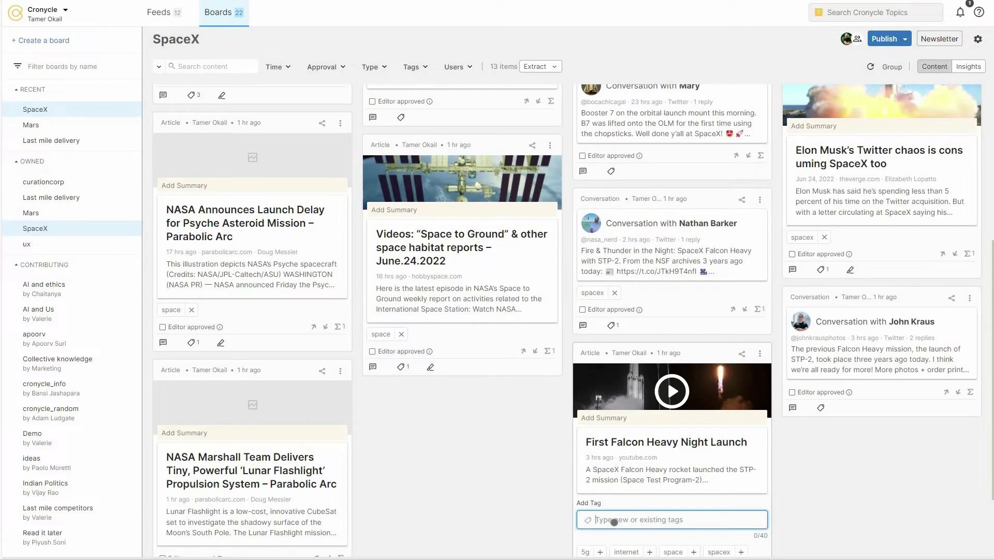
{"action": "type", "text": "Mars"}
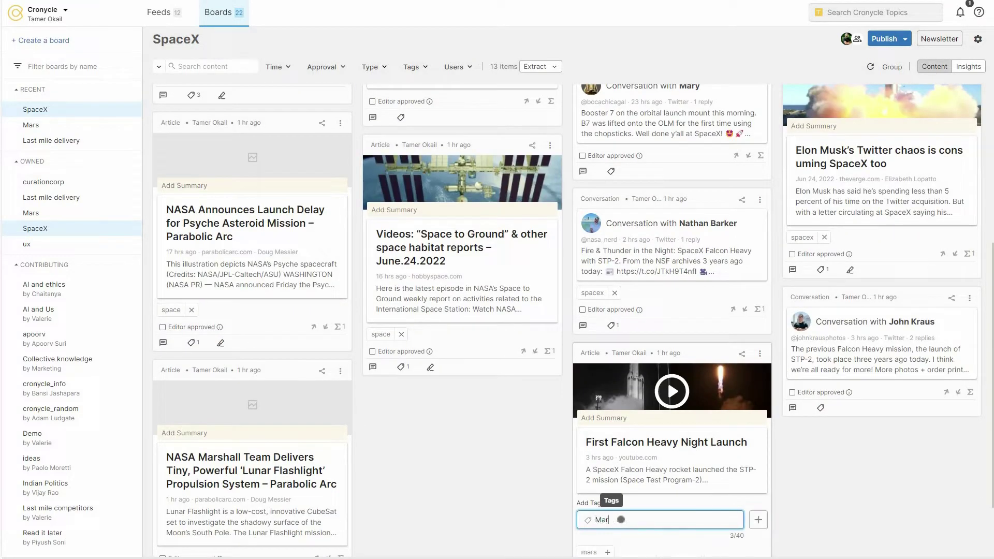
{"action": "left_click", "coordinate": [758, 520]}
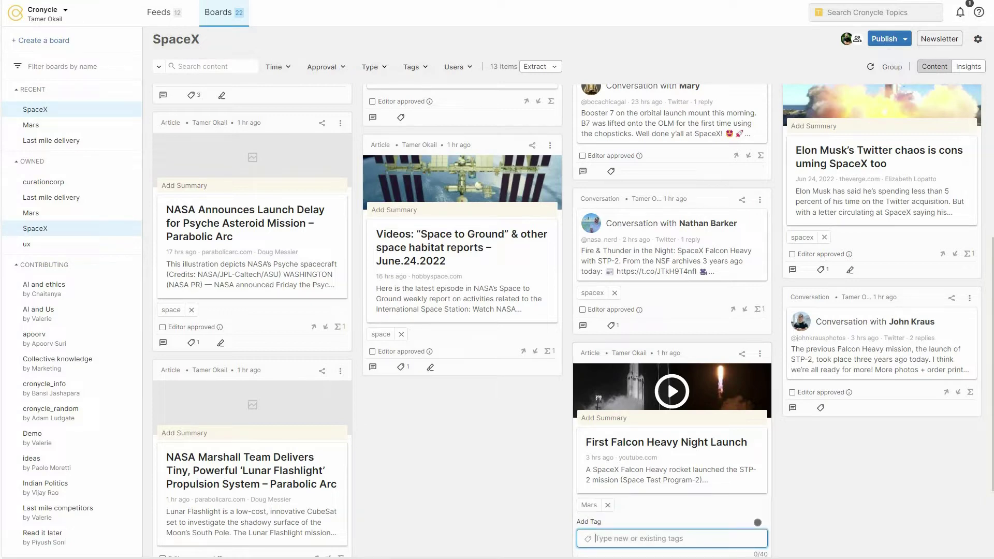
{"action": "scroll", "coordinate": [632, 441], "scroll_direction": "down", "scroll_amount": 2}
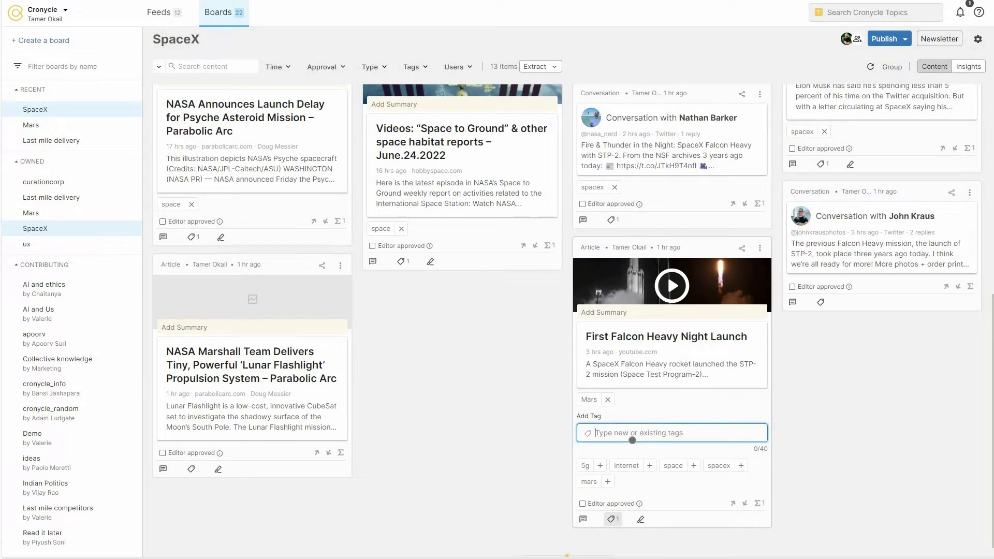
{"action": "left_click", "coordinate": [674, 465]}
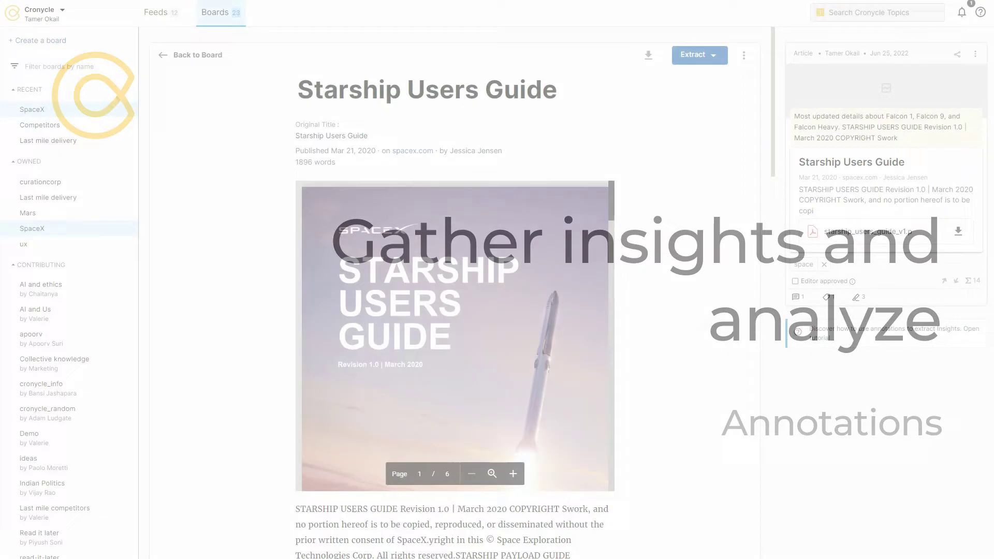
Annotate the Starship Users Guide passage running from "Today, SpaceX performs routine missions" to "International Space Station (ISS).".
{"action": "scroll", "coordinate": [580, 373], "scroll_direction": "down", "scroll_amount": 5}
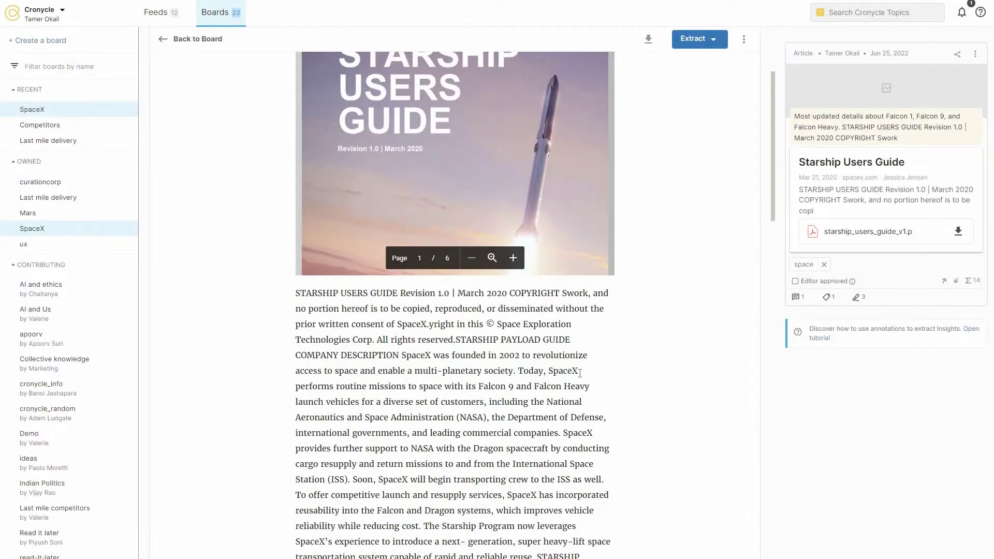
{"action": "mouse_move", "coordinate": [519, 371]}
{"action": "left_mouse_down"}
{"action": "mouse_move", "coordinate": [543, 405]}
{"action": "mouse_move", "coordinate": [536, 464]}
{"action": "mouse_move", "coordinate": [355, 491]}
{"action": "left_mouse_up"}
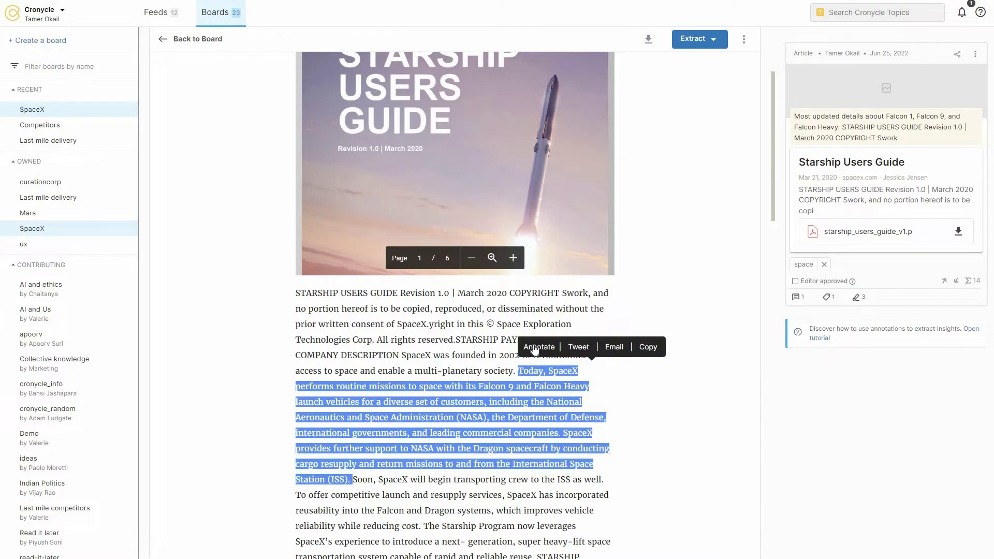
{"action": "left_click", "coordinate": [537, 346]}
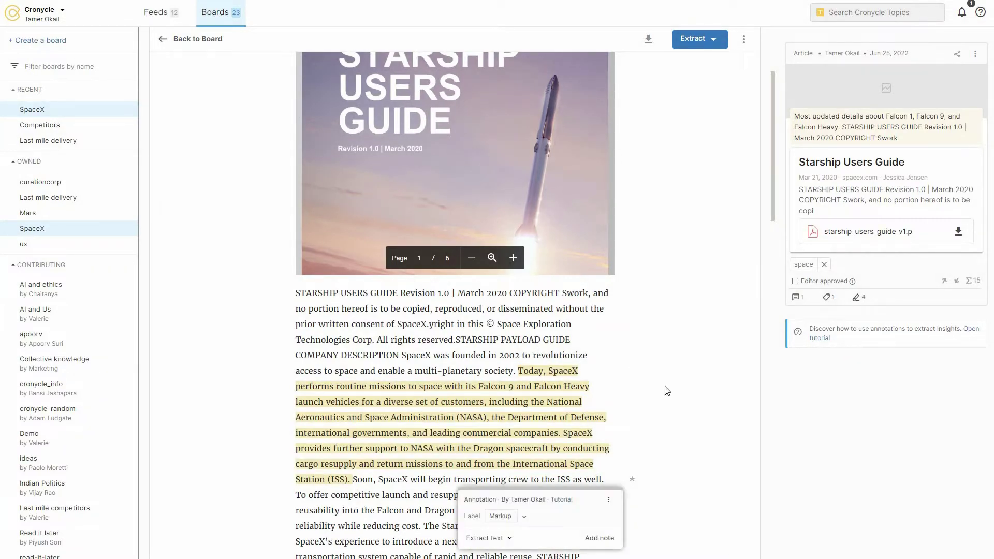
Return to the SpaceX board and review the Starship Users Guide's annotations in the Insights view.
{"action": "scroll", "coordinate": [667, 391], "scroll_direction": "up", "scroll_amount": 5}
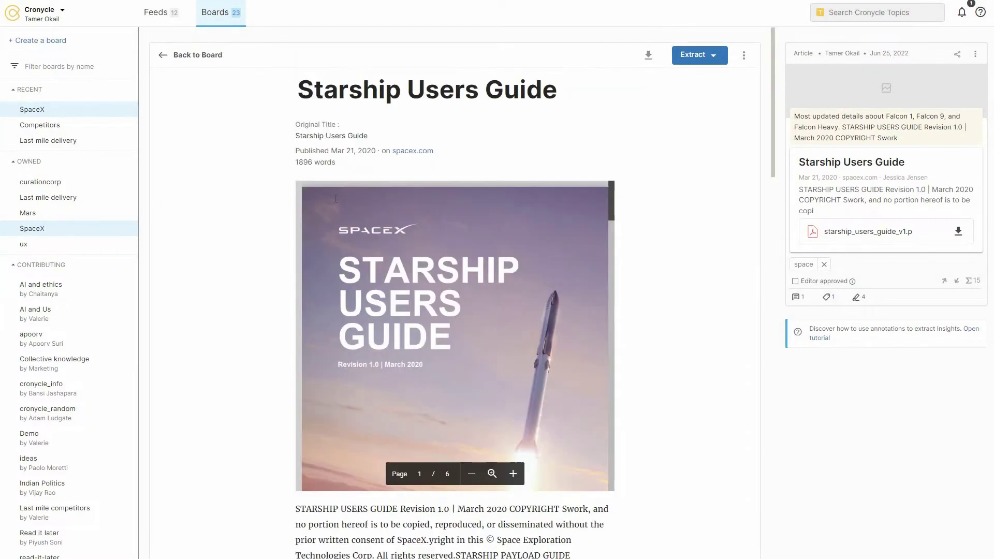
{"action": "left_click", "coordinate": [192, 54]}
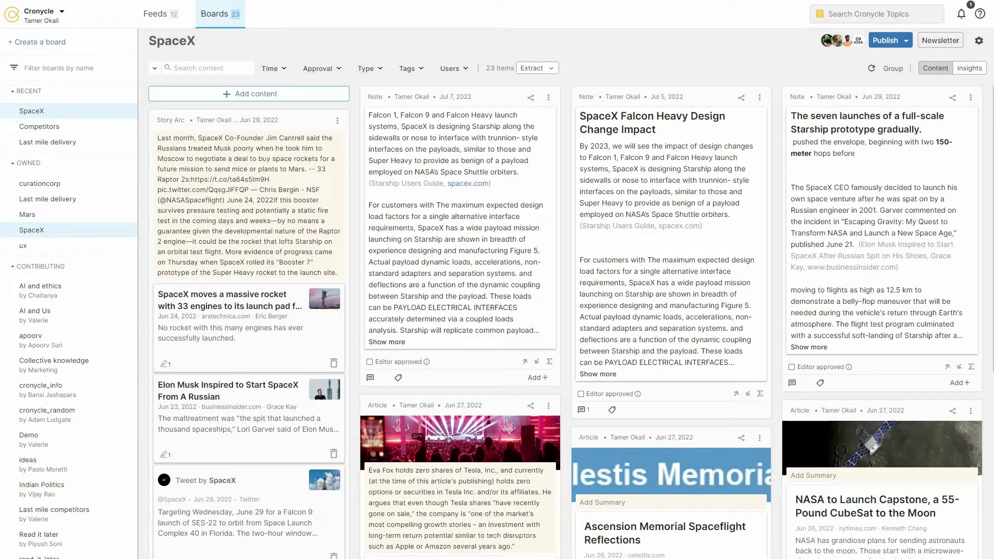
{"action": "left_click", "coordinate": [970, 68]}
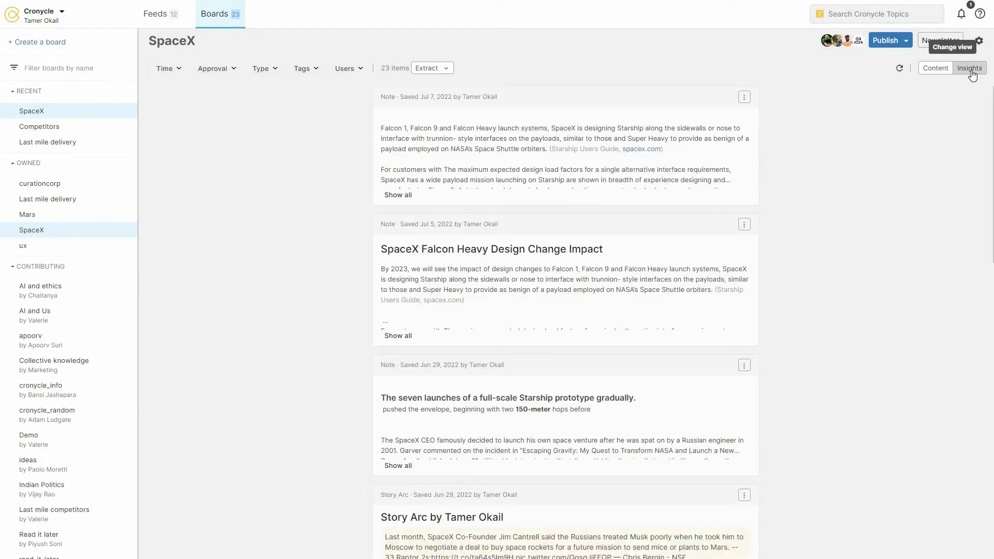
{"action": "scroll", "coordinate": [286, 466], "scroll_direction": "down", "scroll_amount": 15}
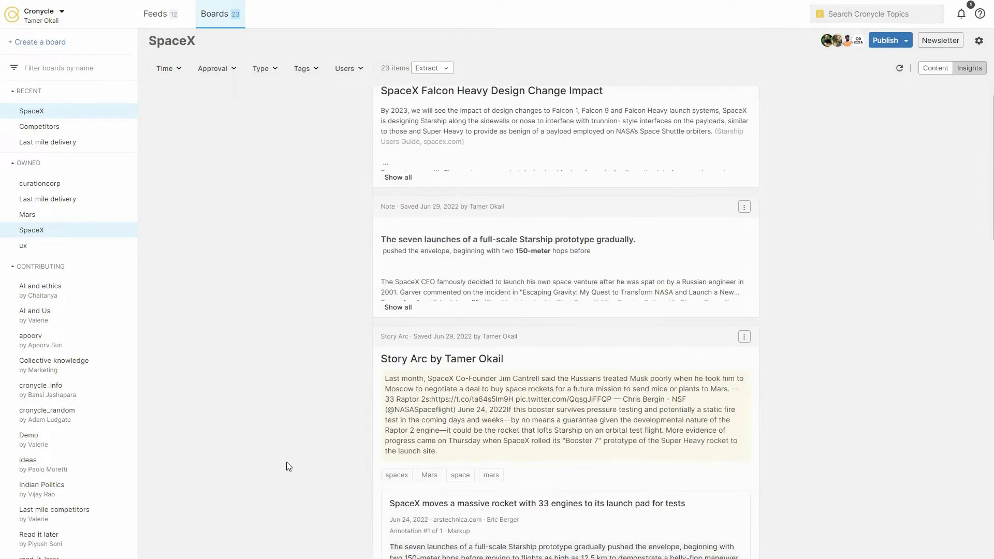
{"action": "scroll", "coordinate": [288, 468], "scroll_direction": "down", "scroll_amount": 15}
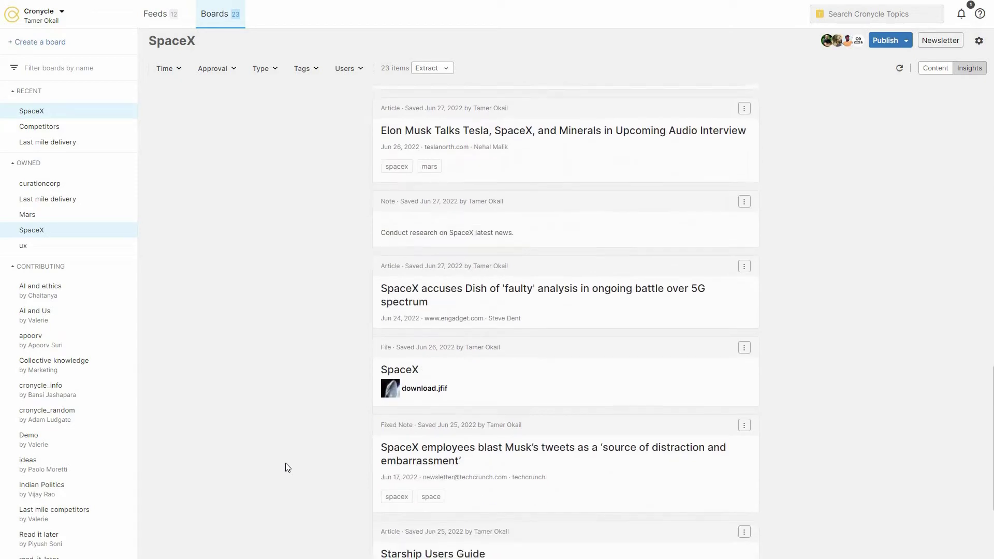
{"action": "scroll", "coordinate": [284, 463], "scroll_direction": "down", "scroll_amount": 4}
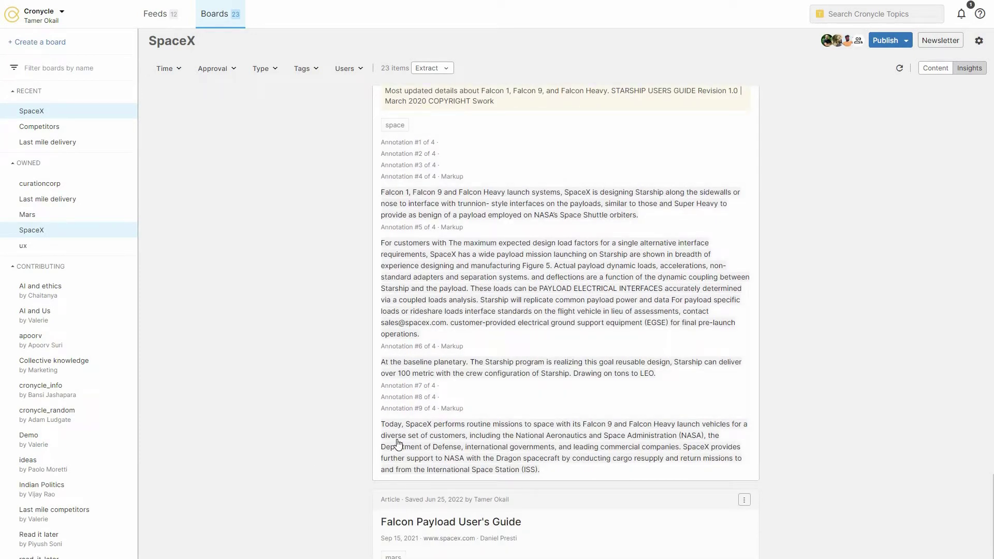
{"action": "scroll", "coordinate": [264, 386], "scroll_direction": "down", "scroll_amount": 4}
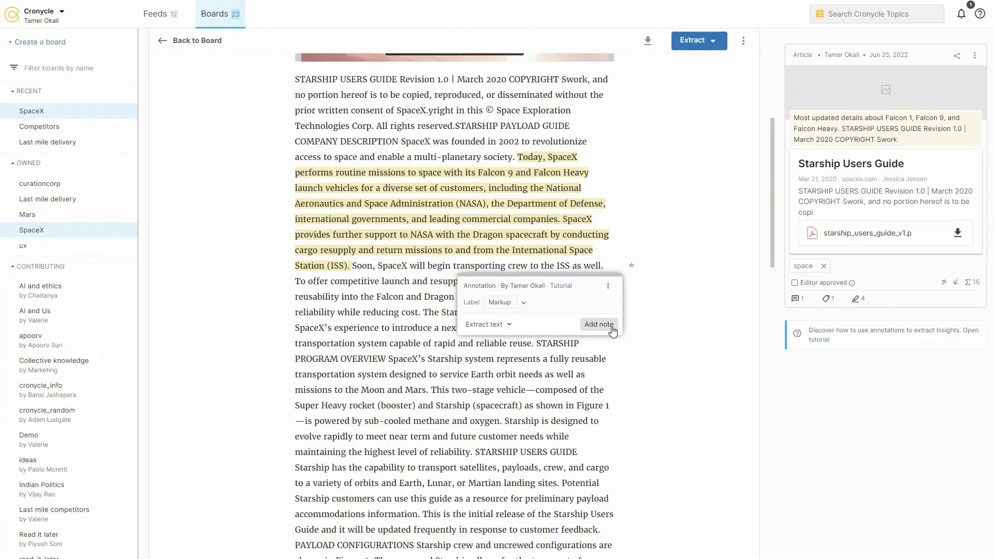
Add the note "SpaceX will start Transportng crews to ISS as well." to the annotation of the "Today, SpaceX" passage.
{"action": "left_click", "coordinate": [608, 327]}
{"action": "left_click", "coordinate": [510, 377]}
{"action": "type", "text": "SpaceX will start Tr"}
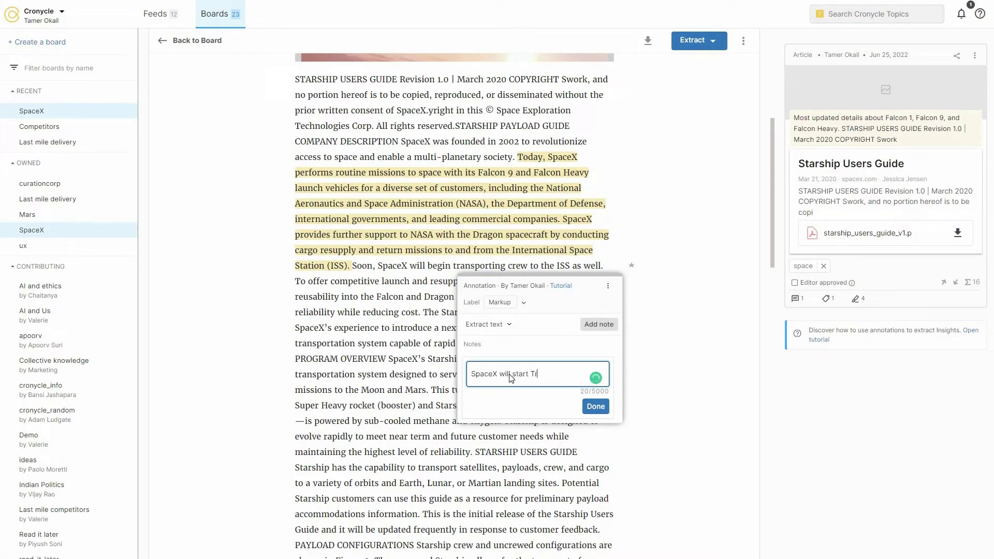
{"action": "type", "text": "ansportng crews to ISS as well."}
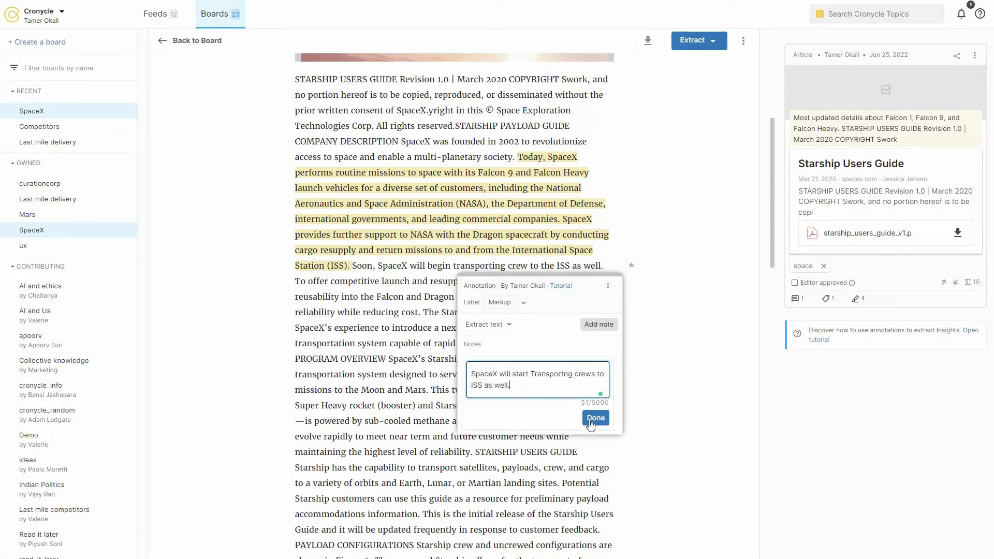
{"action": "left_click", "coordinate": [593, 422]}
Add a second note to the annotation that mentions the suggested team member and reads "Please check this section.".
{"action": "left_click", "coordinate": [612, 328]}
{"action": "left_click", "coordinate": [575, 421]}
{"action": "type", "text": "@ta"}
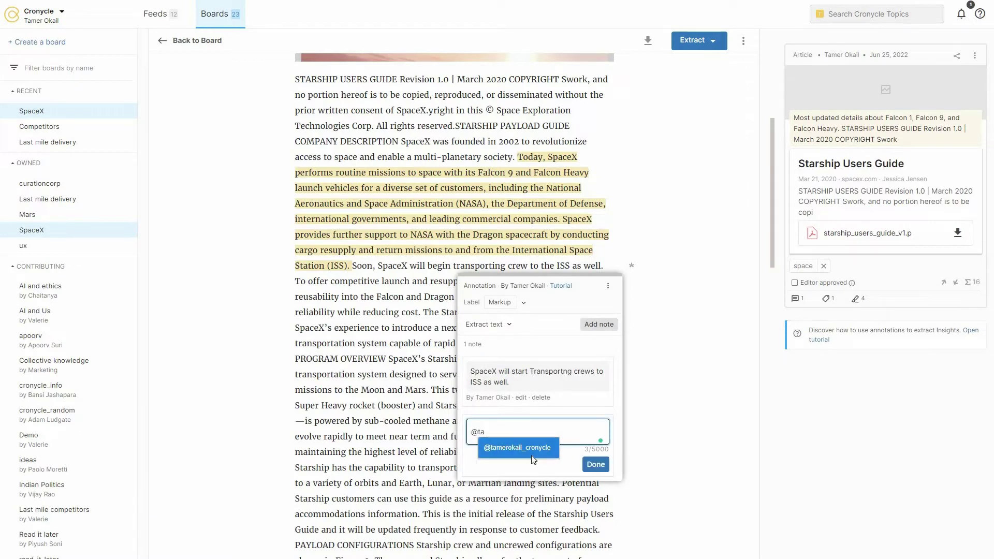
{"action": "left_click", "coordinate": [531, 455]}
{"action": "type", "text": "Please check th"}
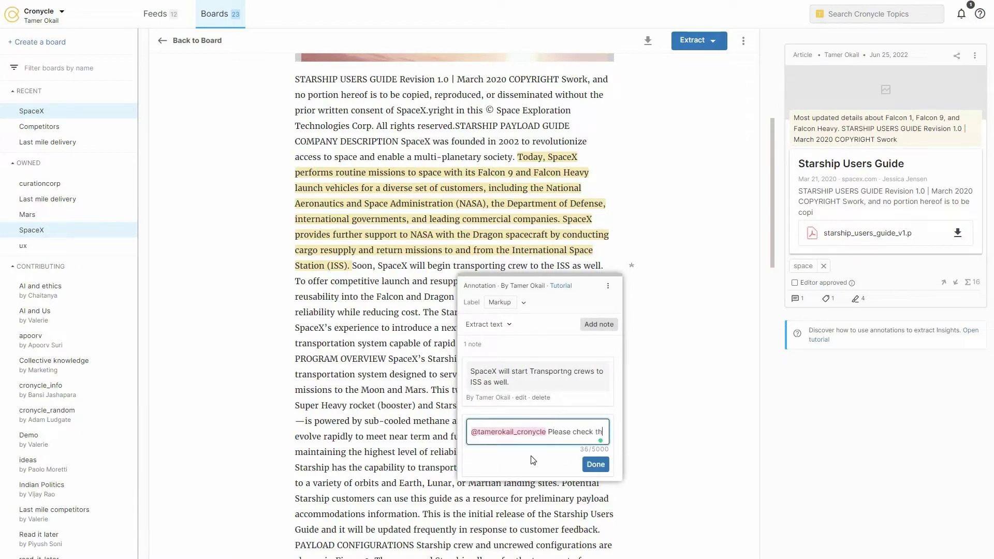
{"action": "type", "text": "is section."}
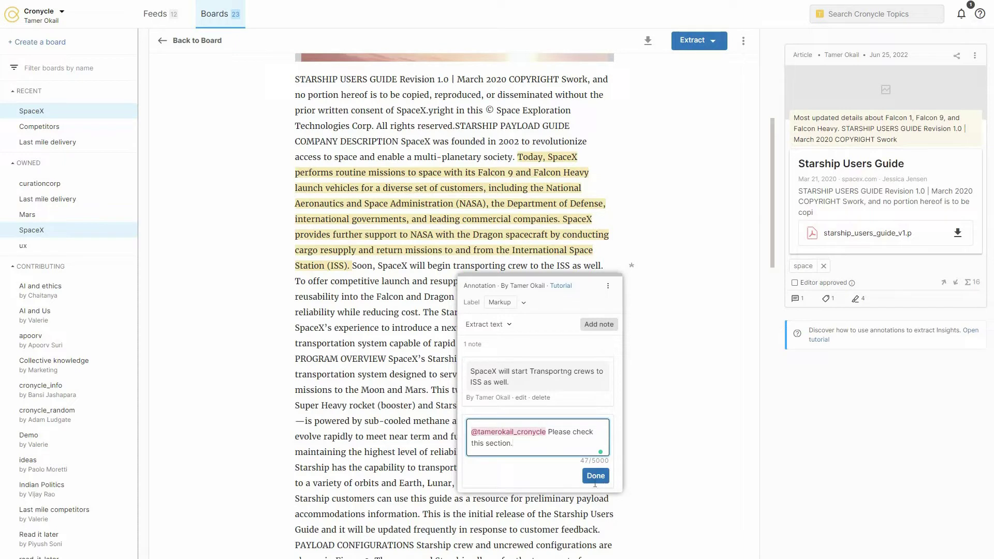
{"action": "left_click", "coordinate": [596, 476]}
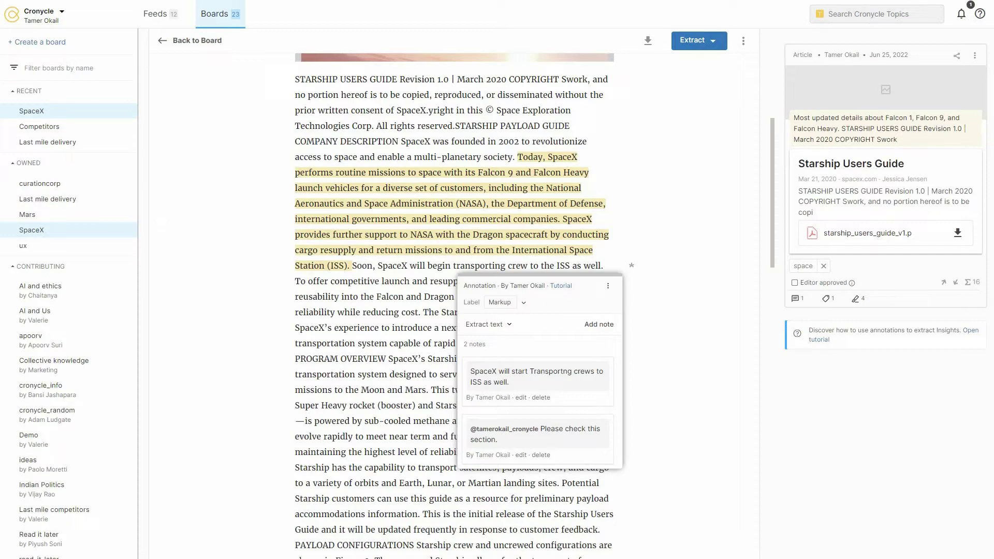
Append the annotated "Today, SpaceX" passage to the article's summary and reword the summary's opening to "Currently, most updated details".
{"action": "left_click", "coordinate": [507, 325]}
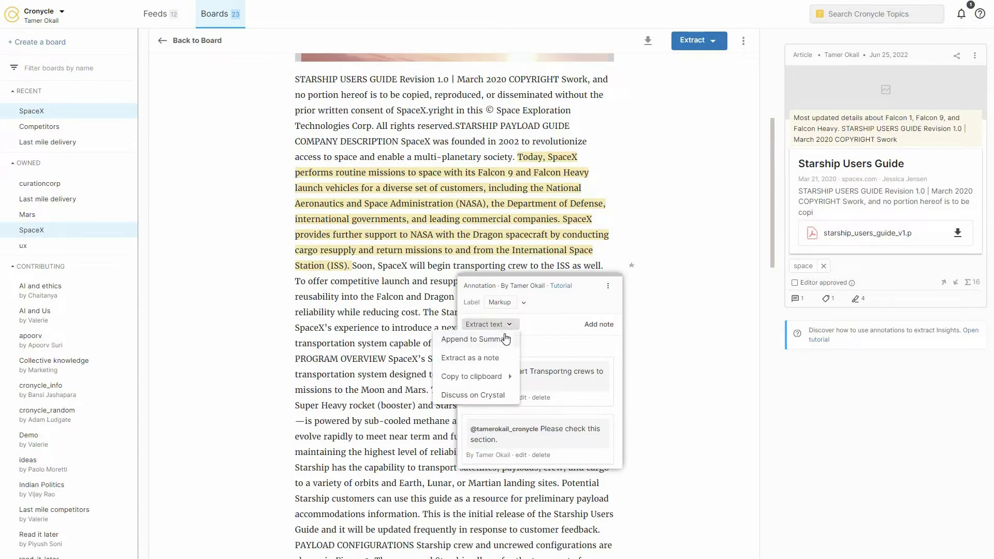
{"action": "left_click", "coordinate": [507, 339]}
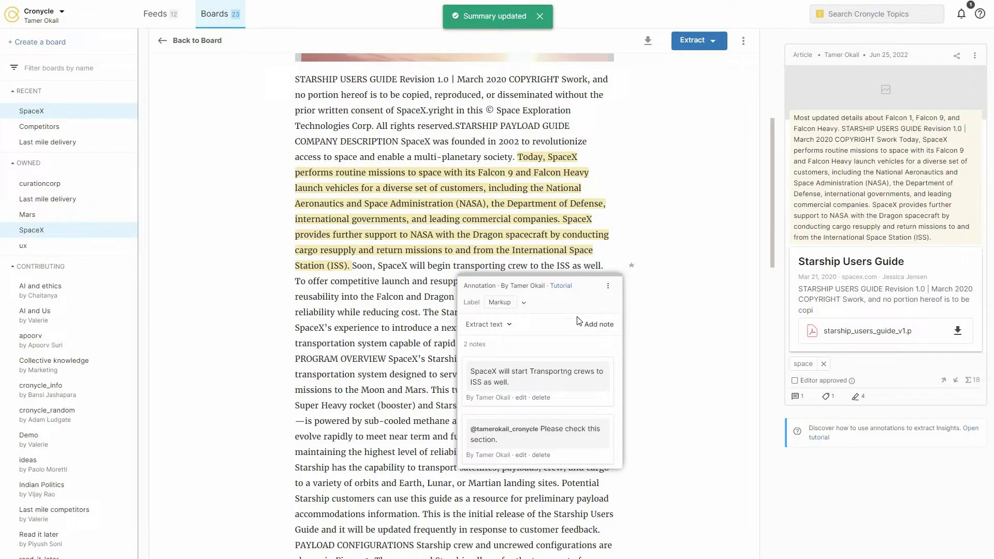
{"action": "left_click", "coordinate": [827, 147]}
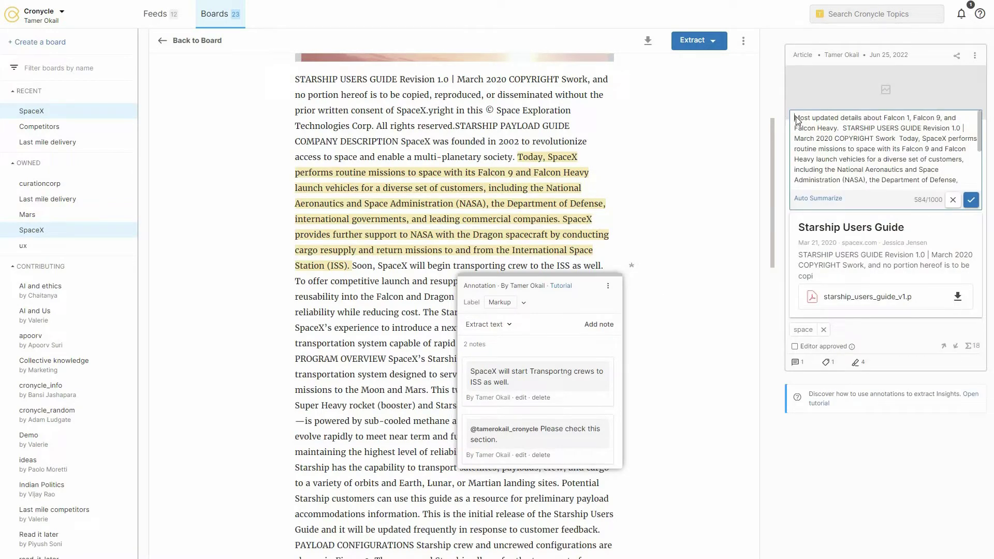
{"action": "left_click", "coordinate": [797, 119]}
{"action": "type", "text": "Currently,"}
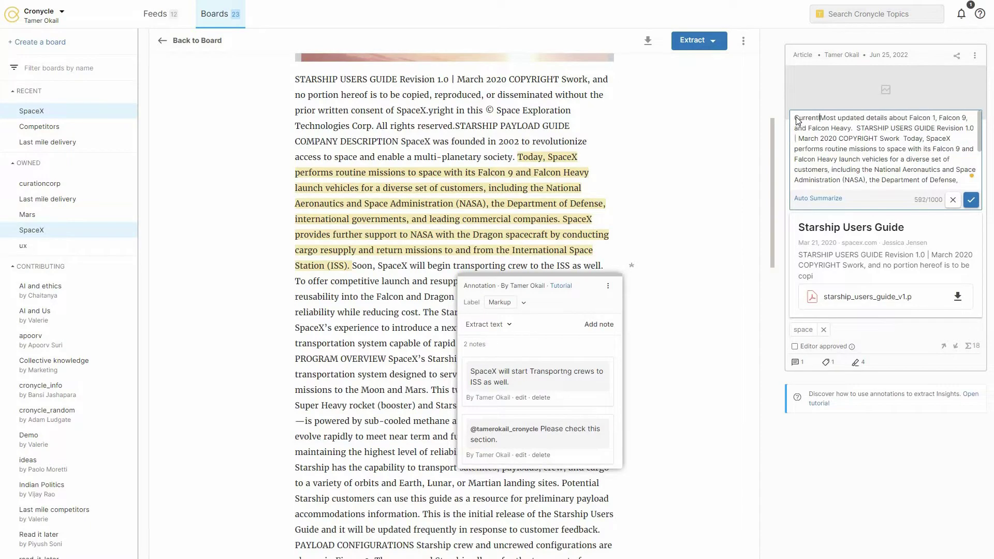
{"action": "key", "text": "Delete"}
{"action": "type", "text": "m"}
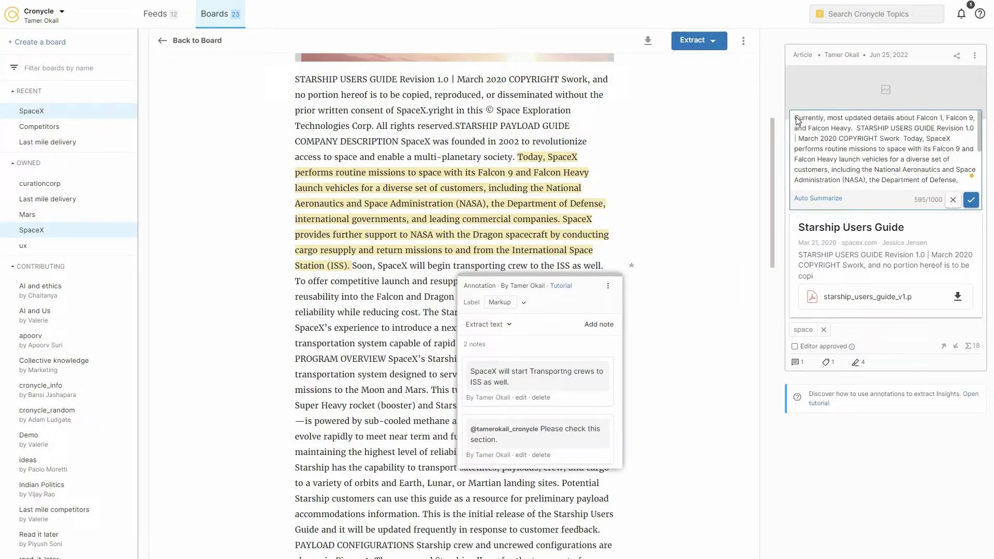
{"action": "left_click", "coordinate": [969, 204]}
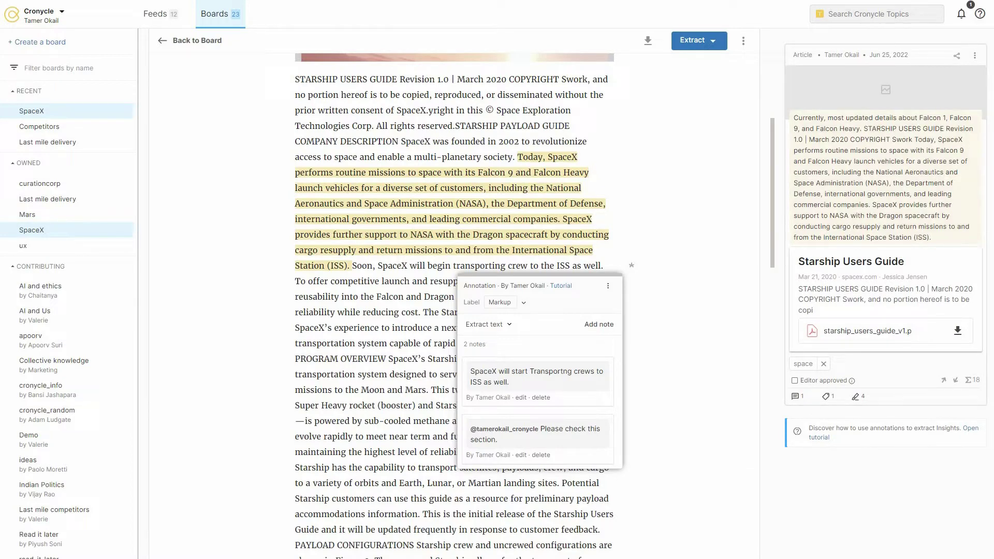
Extract the annotated "Today, SpaceX" passage as a note.
{"action": "left_click", "coordinate": [492, 325]}
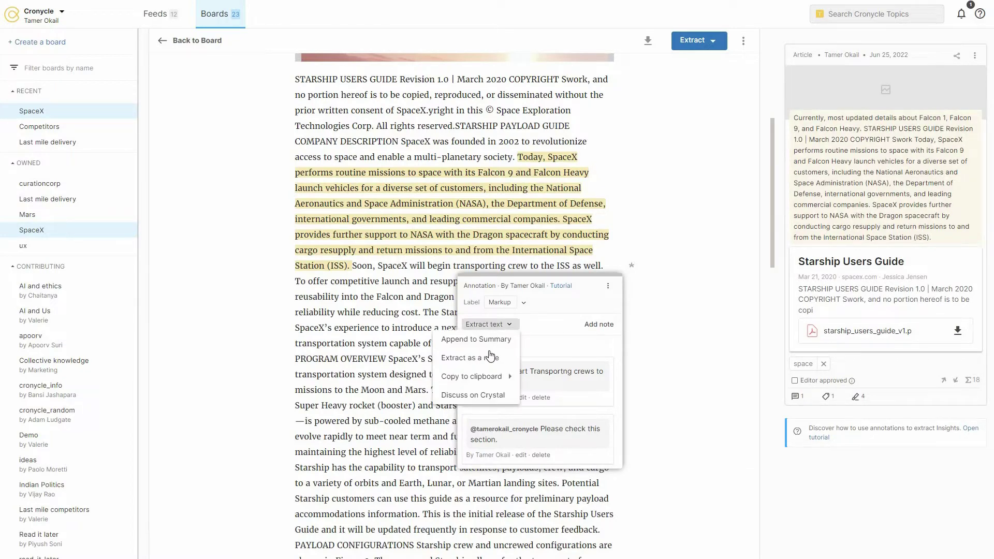
{"action": "left_click", "coordinate": [491, 359]}
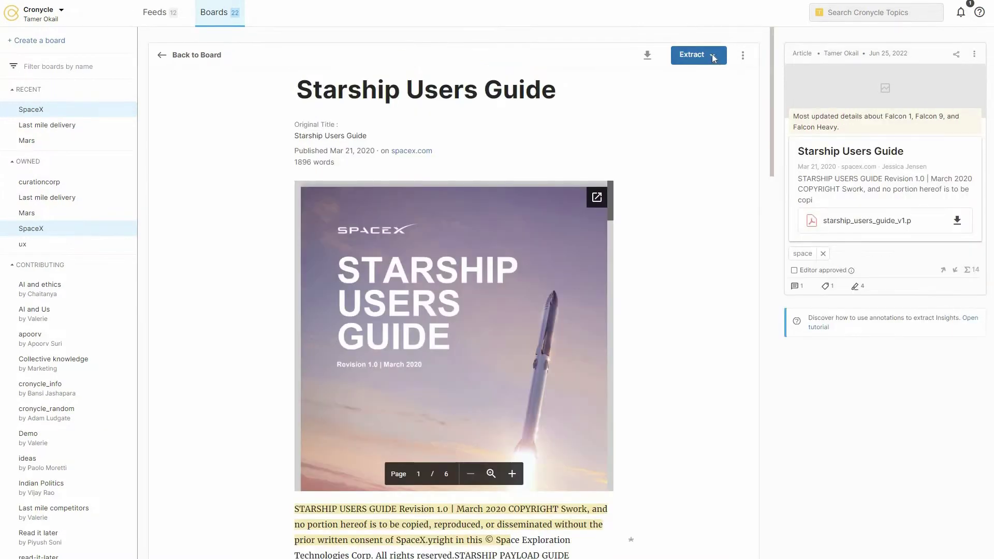
Extract all of the Starship Users Guide's annotations as a note, from the open article and again from its entry in the board's Insights.
{"action": "left_click", "coordinate": [714, 55]}
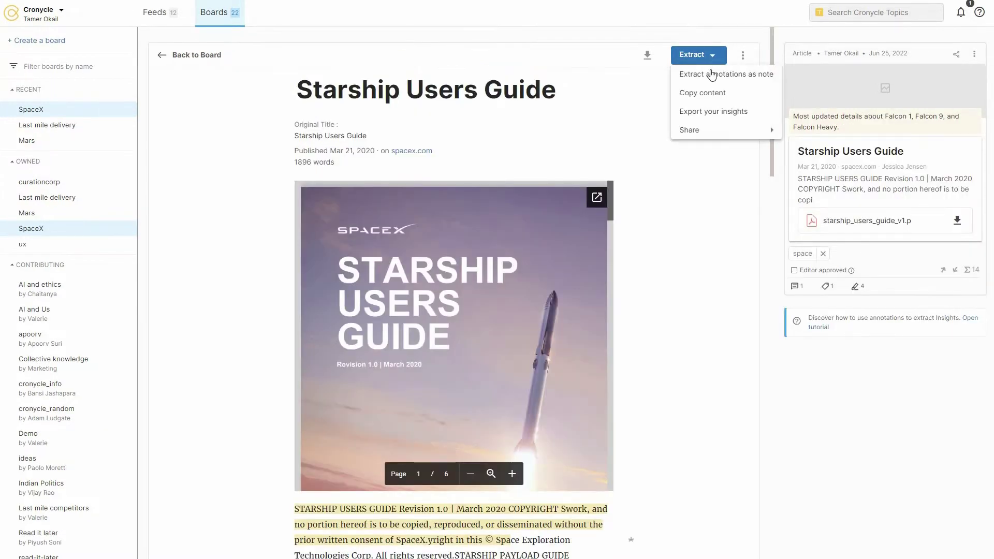
{"action": "left_click", "coordinate": [713, 75]}
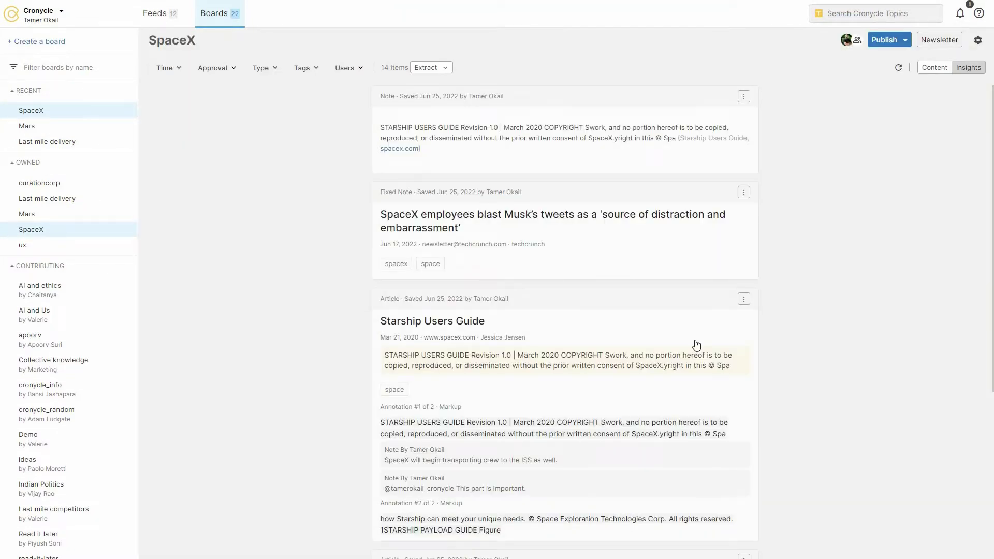
{"action": "left_click", "coordinate": [744, 300]}
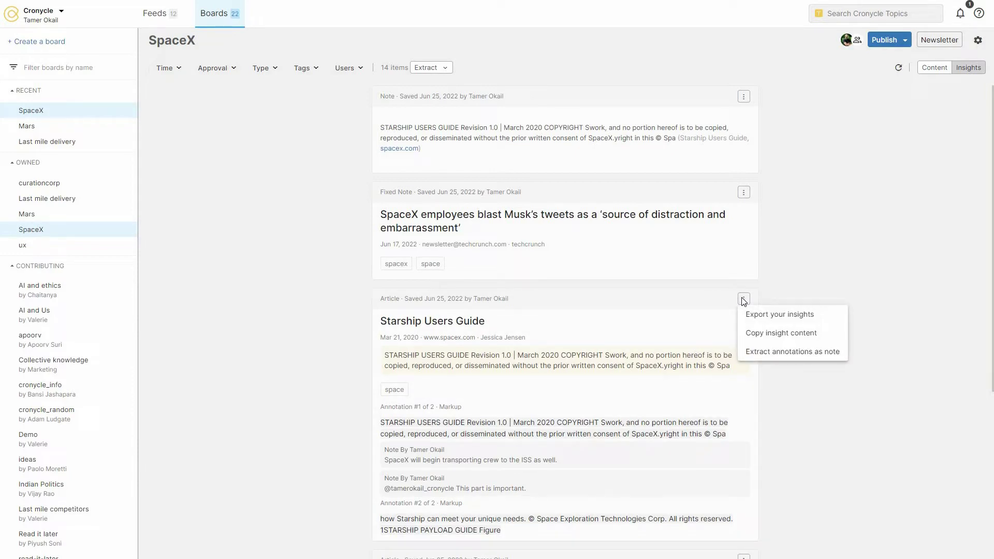
{"action": "left_click", "coordinate": [765, 350]}
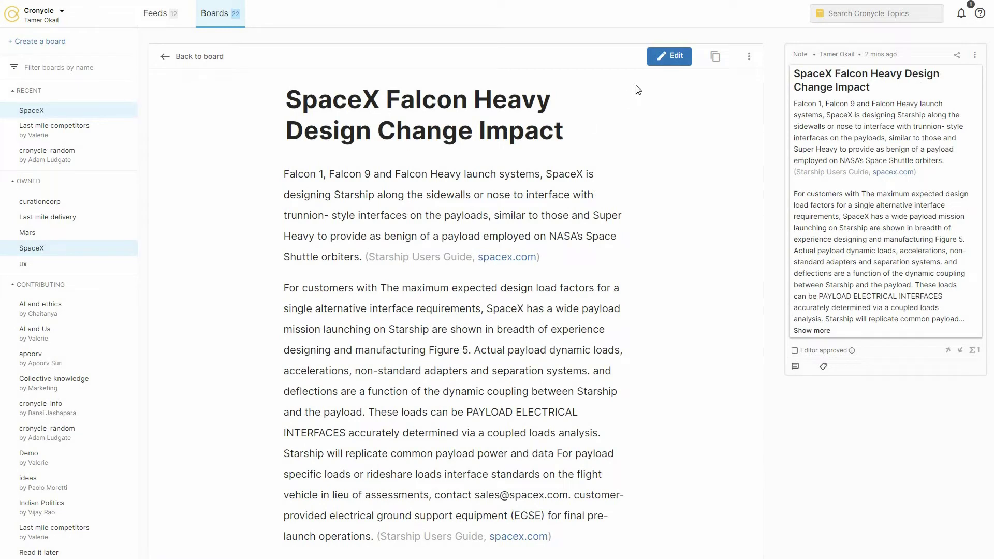
Insert "By 2023, we will see the impact of design change to" before "Falcon 1" at the start of the note's body.
{"action": "left_click", "coordinate": [672, 65]}
{"action": "type", "text": "By 202"}
{"action": "type", "text": "3, we will see"}
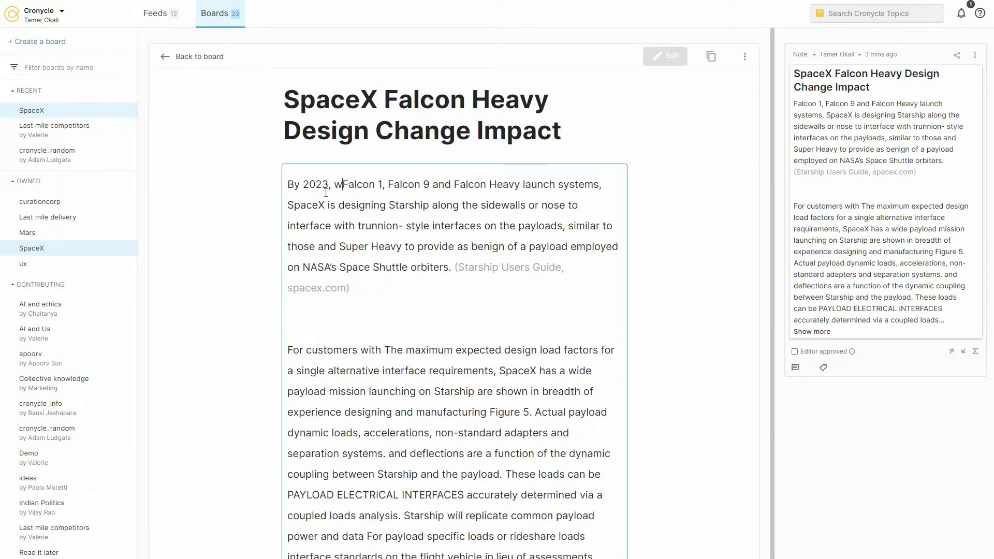
{"action": "type", "text": " the impact of desig"}
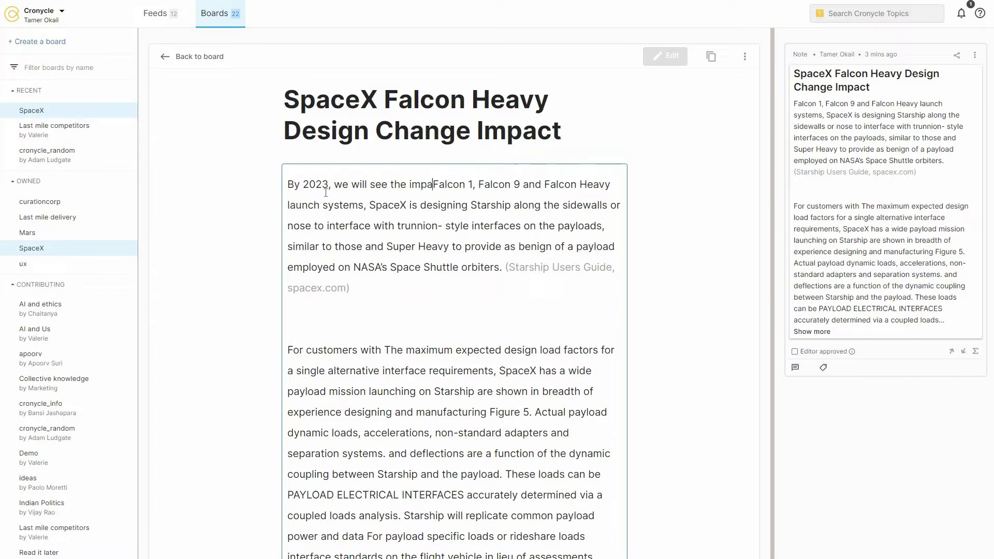
{"action": "type", "text": "n change to"}
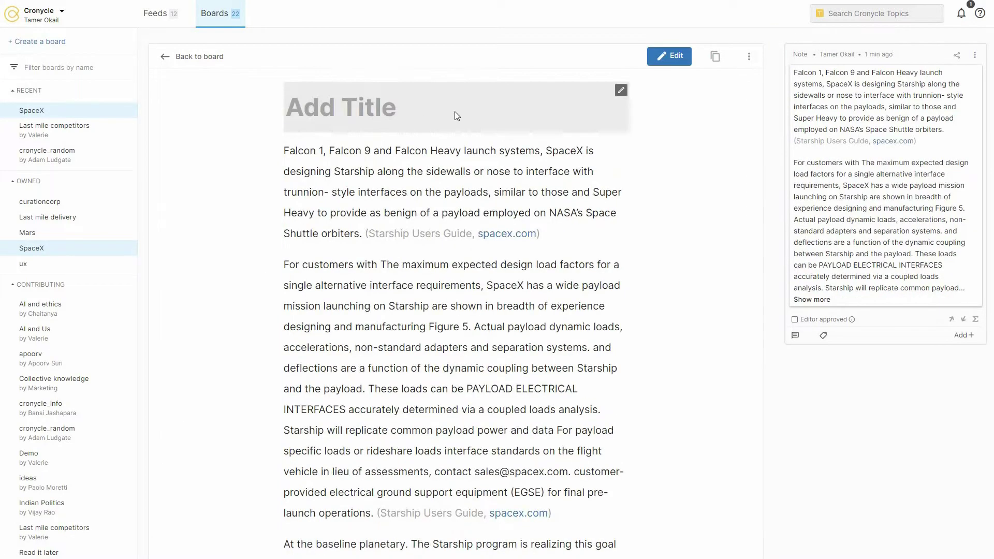
Title the untitled extracted note "SpaceX Falcon Heavy Design Change Impact" and save the title.
{"action": "left_click", "coordinate": [555, 118]}
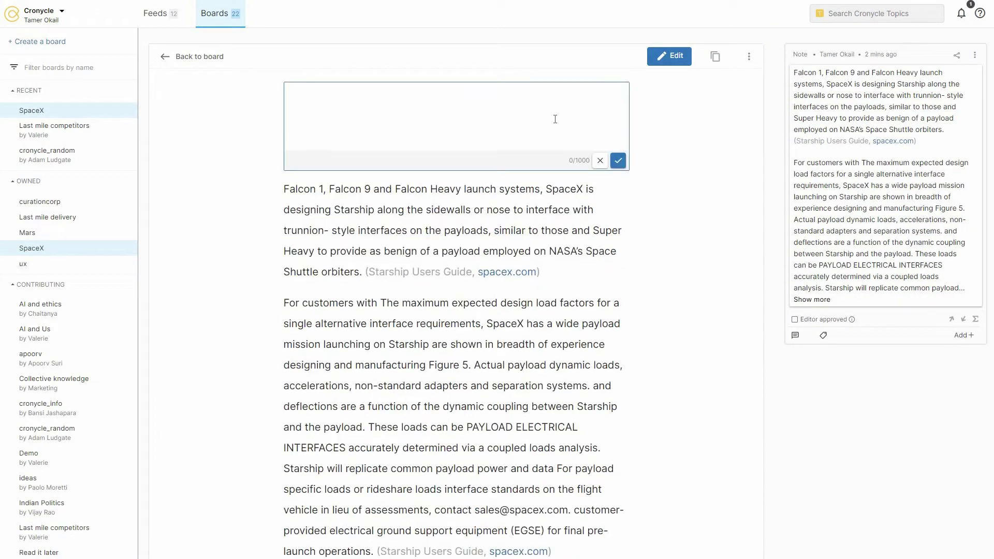
{"action": "type", "text": "SpaceX "}
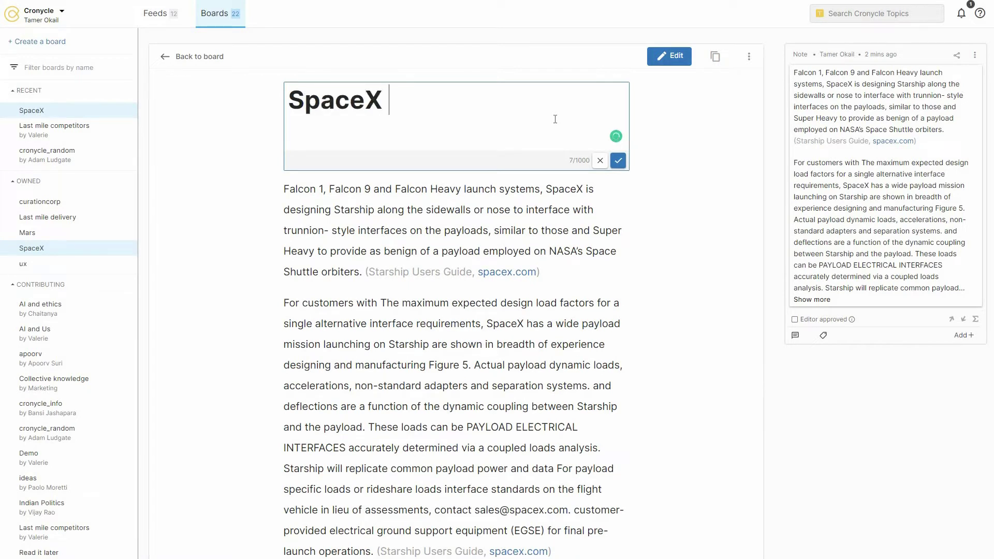
{"action": "type", "text": "Falcon "}
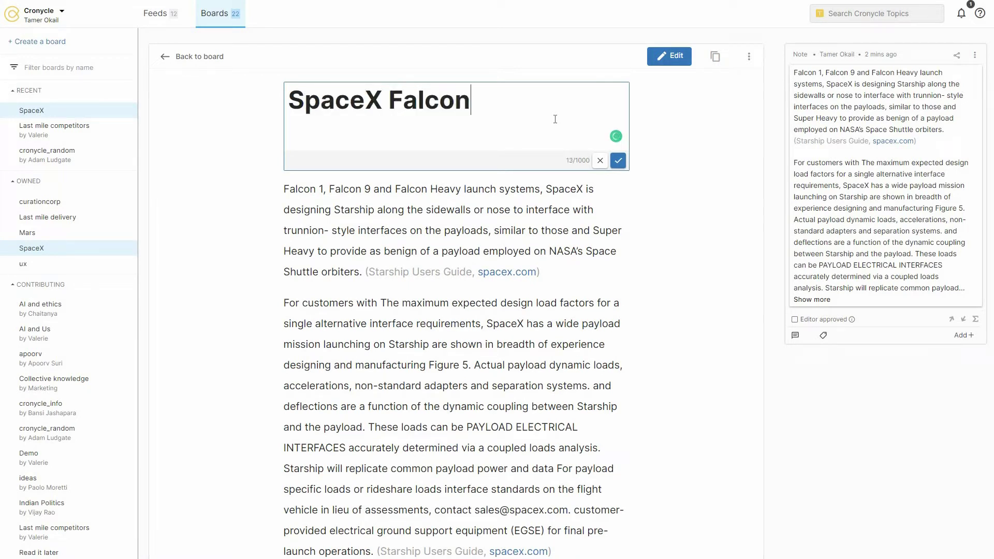
{"action": "type", "text": "Heavy "}
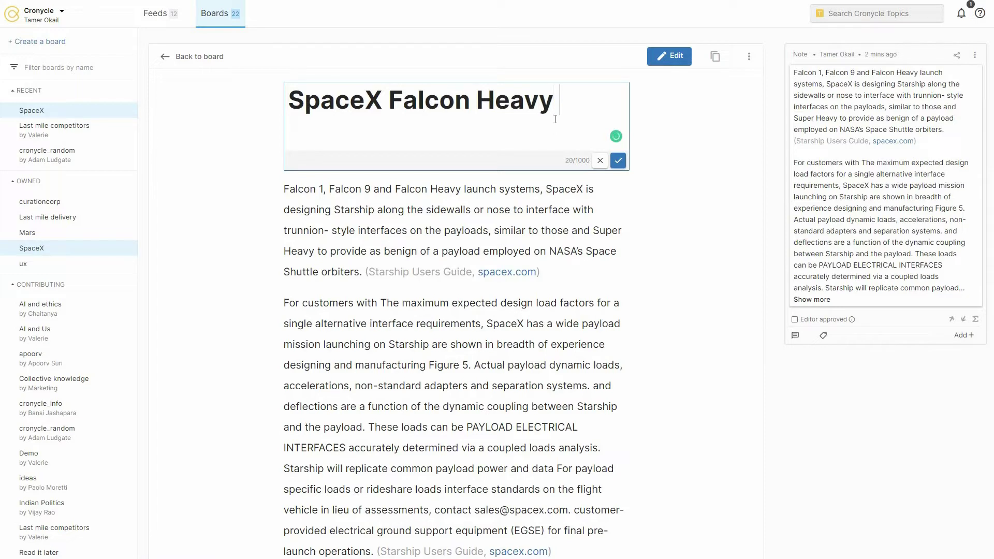
{"action": "type", "text": "Design Change Impact"}
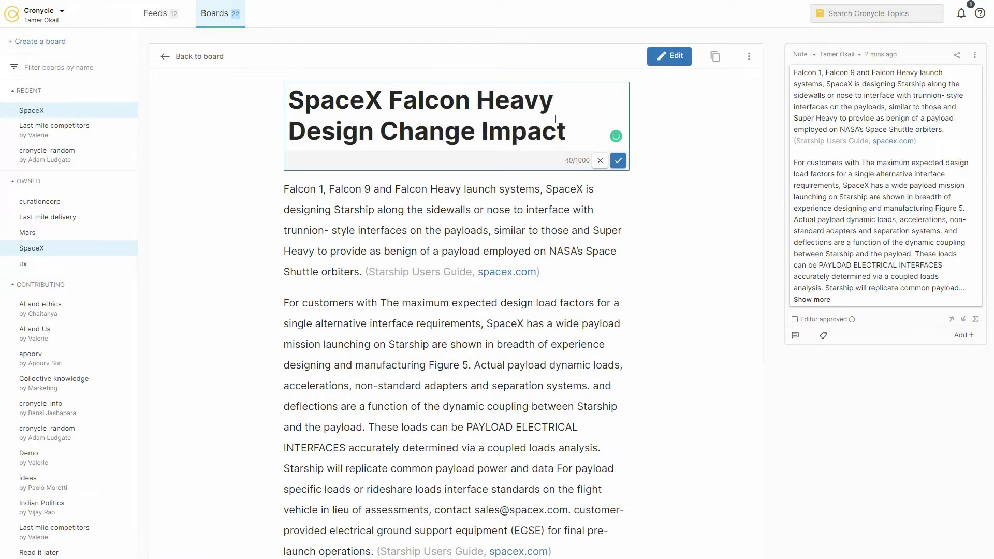
{"action": "left_click", "coordinate": [618, 161]}
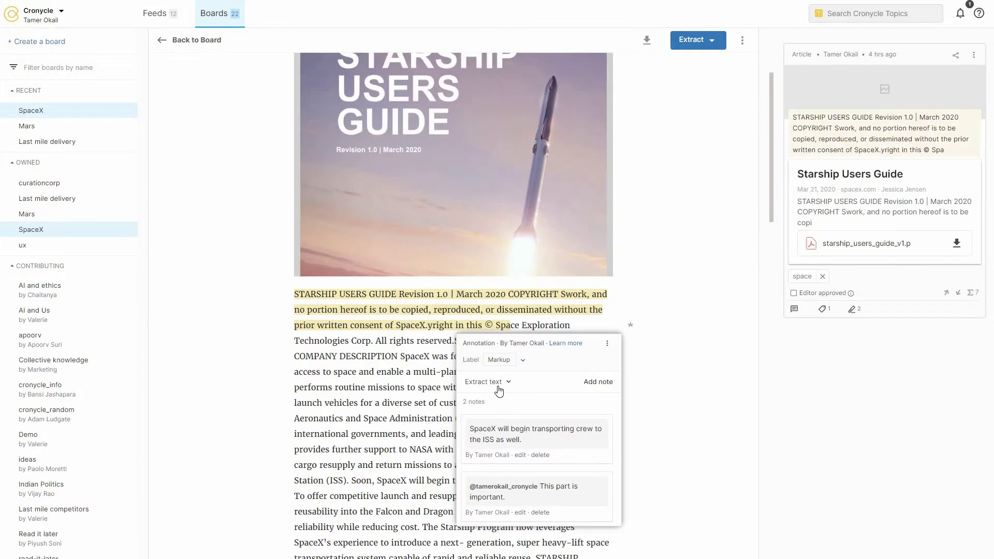
Copy the Starship Users Guide annotation to the clipboard and paste it into the Google Docs document "keeping tabs on a competitor/supplier".
{"action": "left_click", "coordinate": [497, 383]}
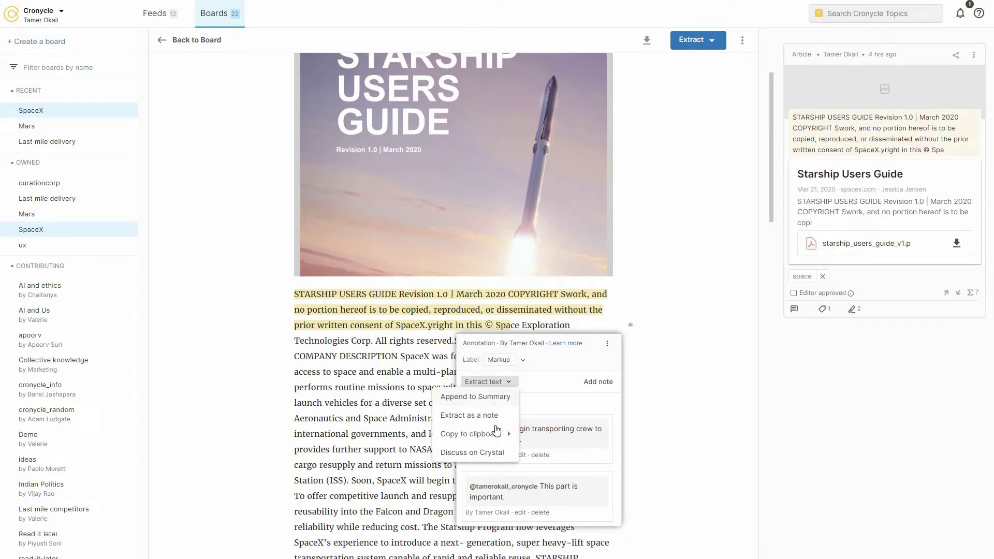
{"action": "mouse_move", "coordinate": [495, 436]}
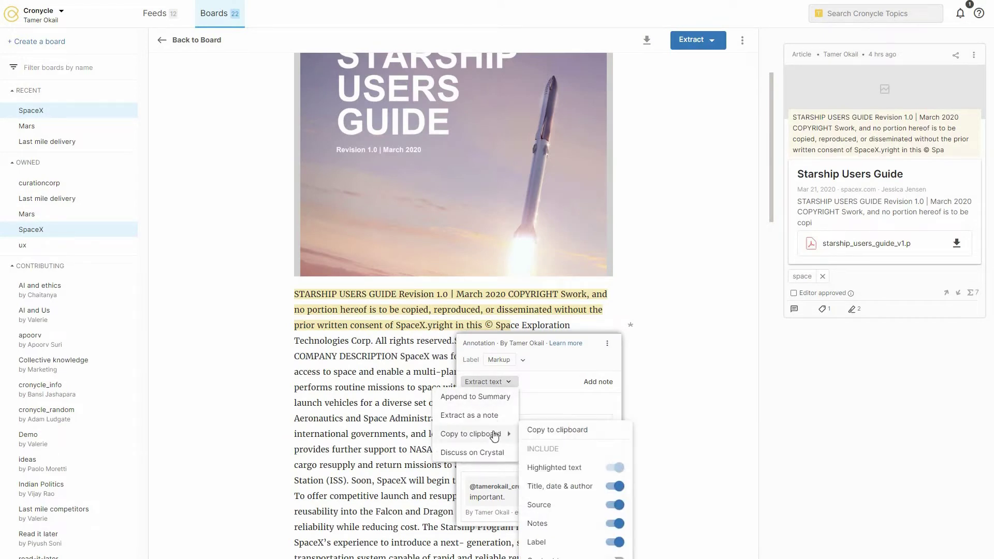
{"action": "left_click", "coordinate": [536, 433]}
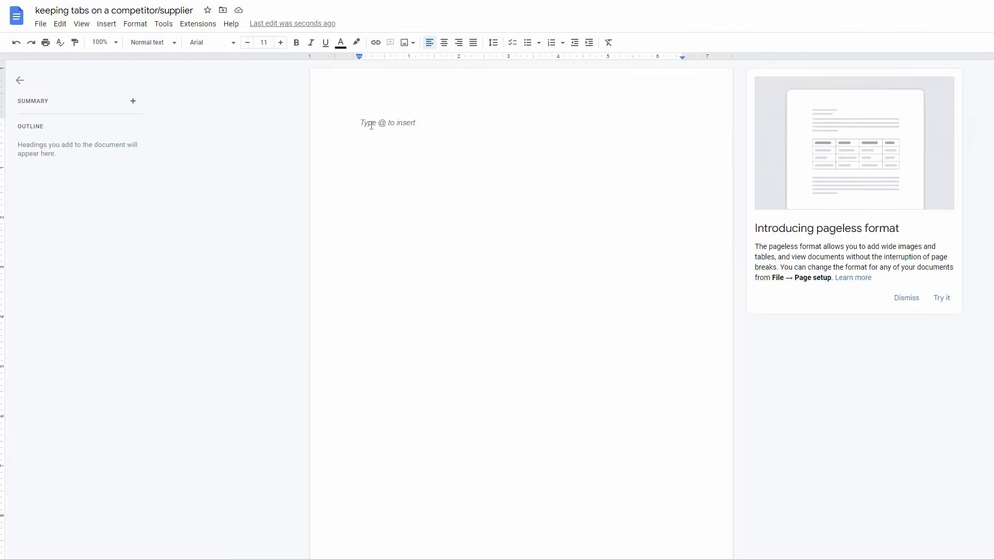
{"action": "right_click", "coordinate": [373, 123]}
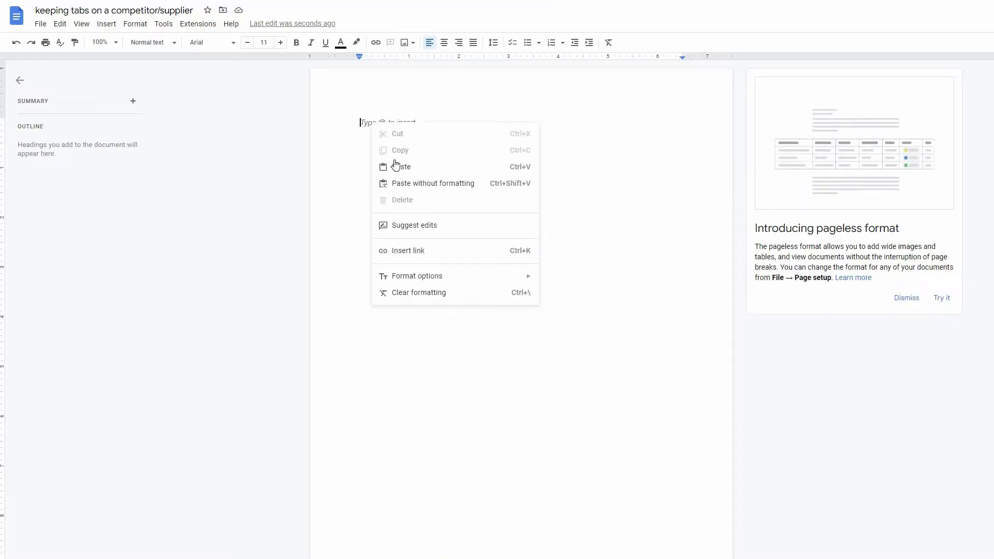
{"action": "left_click", "coordinate": [396, 164]}
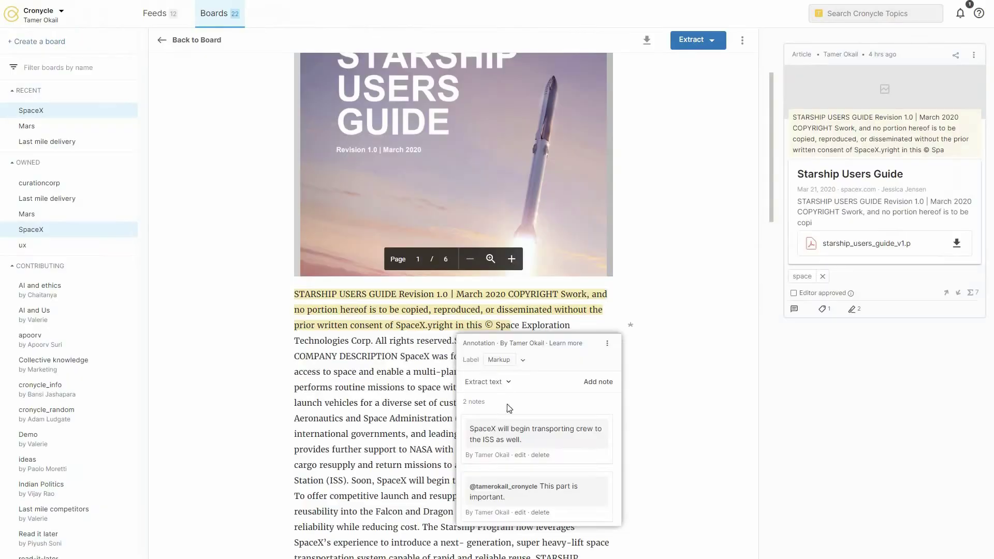
Start a Crystal discussion on the SpaceX board from the Starship Users Guide's annotated opening passage.
{"action": "left_click", "coordinate": [501, 386]}
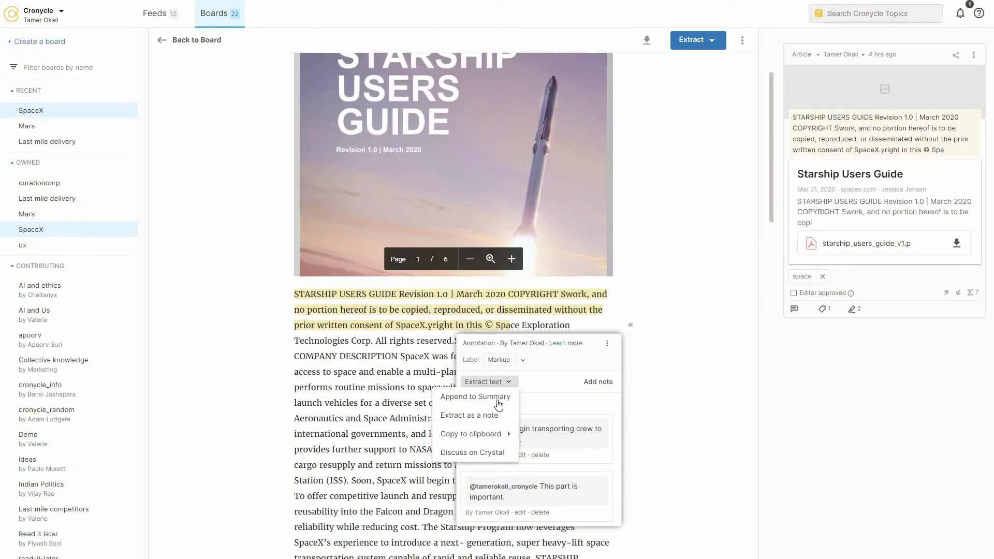
{"action": "left_click", "coordinate": [483, 454]}
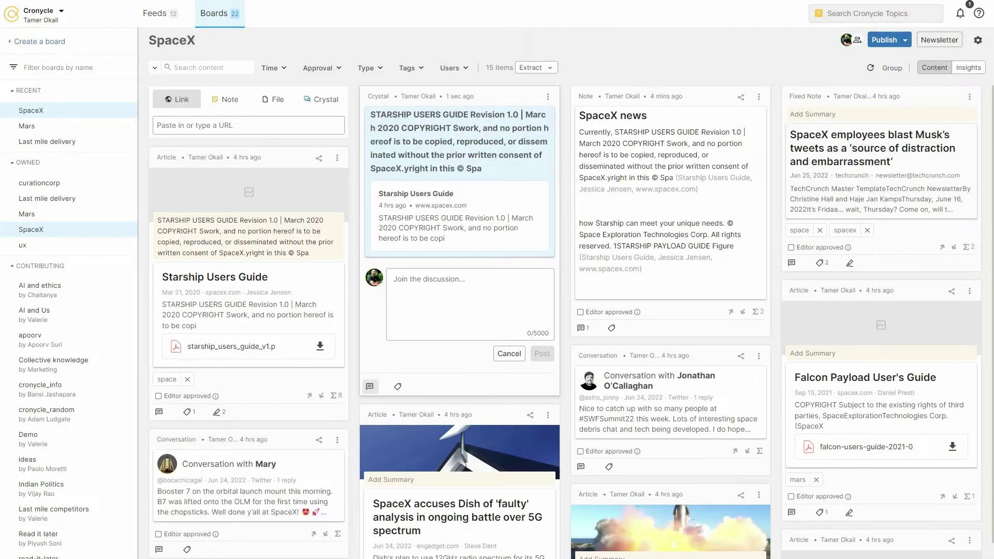
Add a note to the annotation that mentions the suggested team member and reads "This information is important and require your attention.".
{"action": "left_click", "coordinate": [595, 275]}
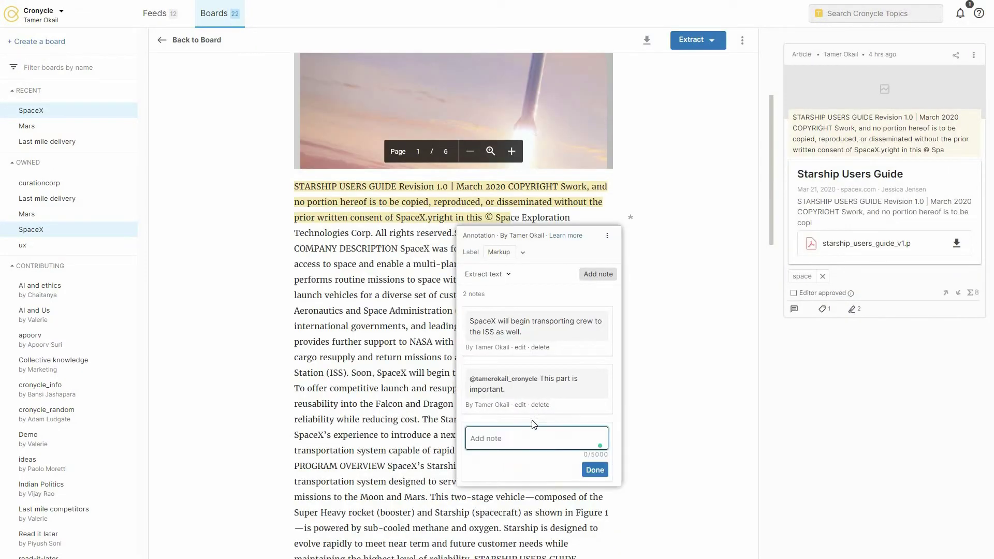
{"action": "type", "text": "@"}
{"action": "left_click", "coordinate": [534, 454]}
{"action": "type", "text": "This information "}
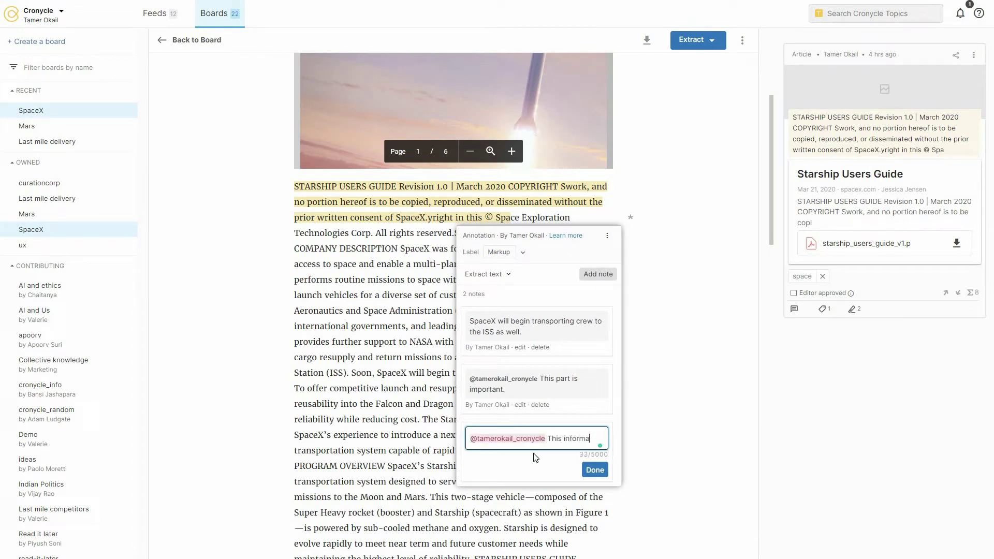
{"action": "type", "text": "is important a"}
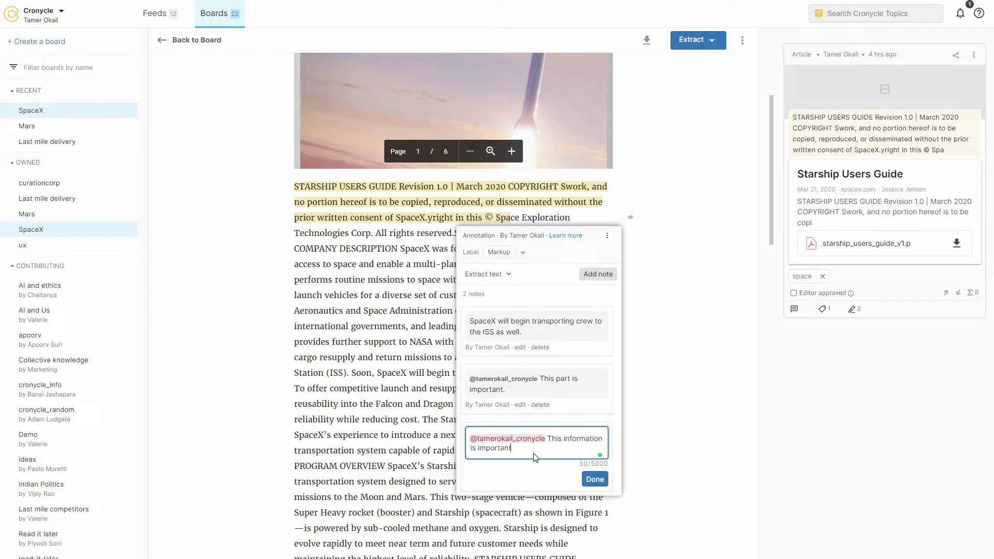
{"action": "type", "text": "nd require your attention."}
{"action": "left_click", "coordinate": [592, 487]}
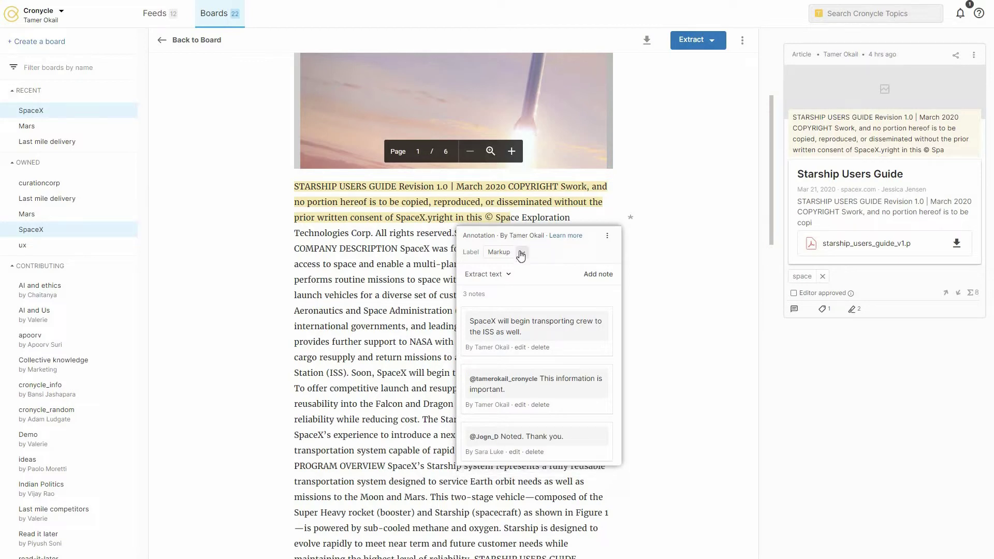
Replace the annotation's Markup label with the custom label "Research".
{"action": "left_click", "coordinate": [522, 253]}
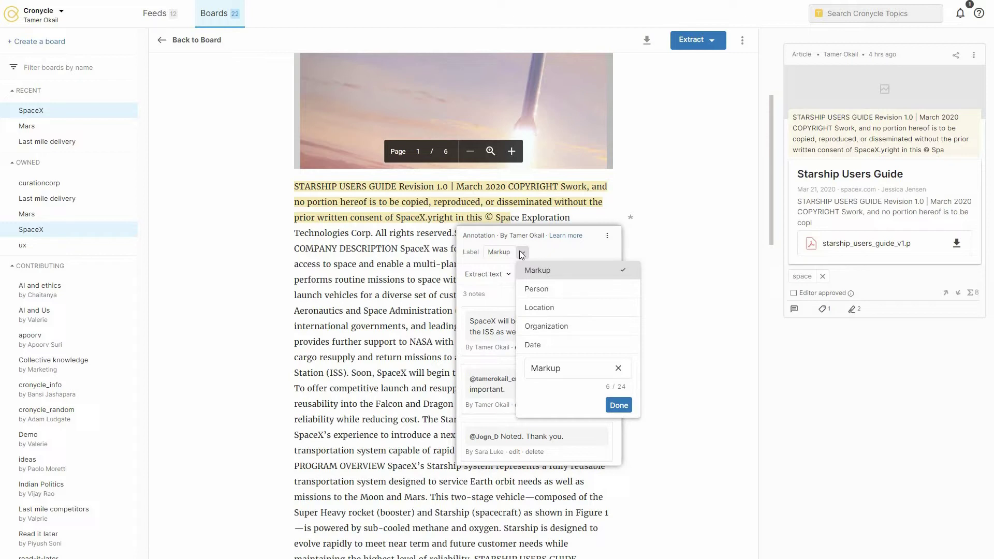
{"action": "left_click", "coordinate": [599, 372]}
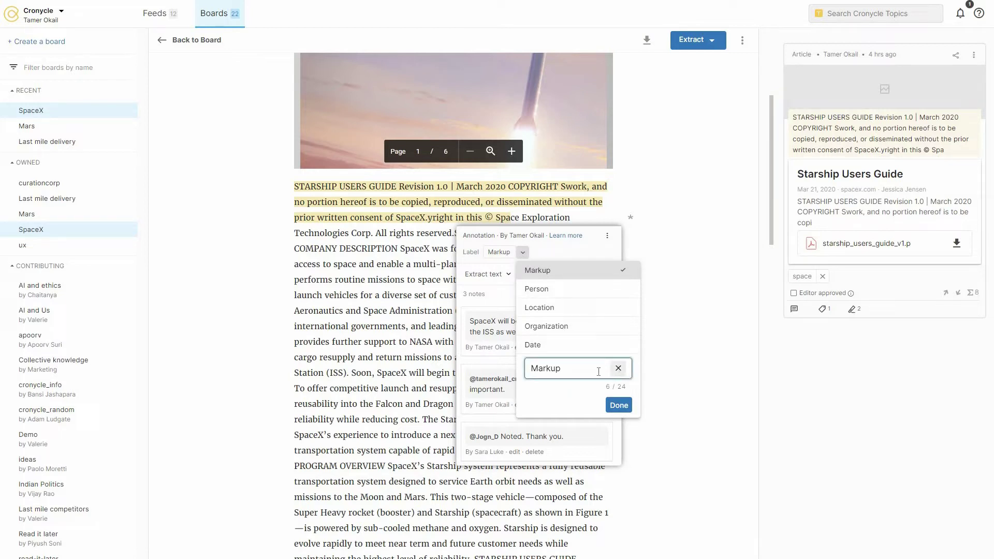
{"action": "left_click", "coordinate": [618, 370]}
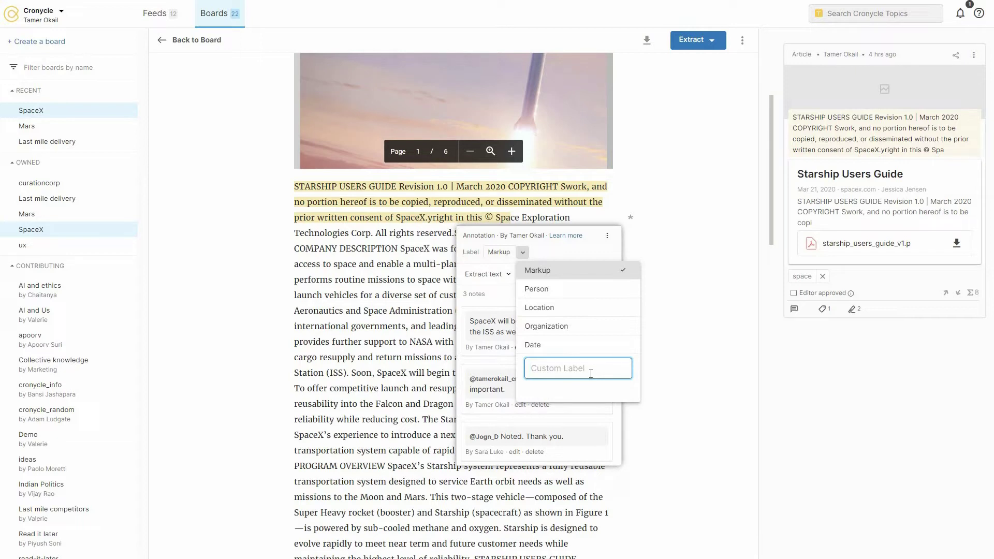
{"action": "type", "text": "Research"}
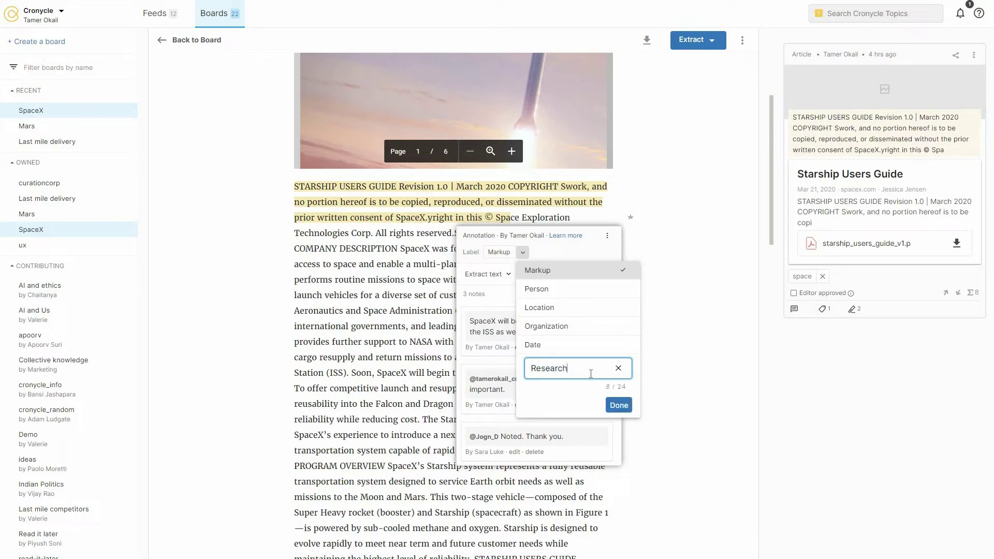
{"action": "left_click", "coordinate": [617, 408]}
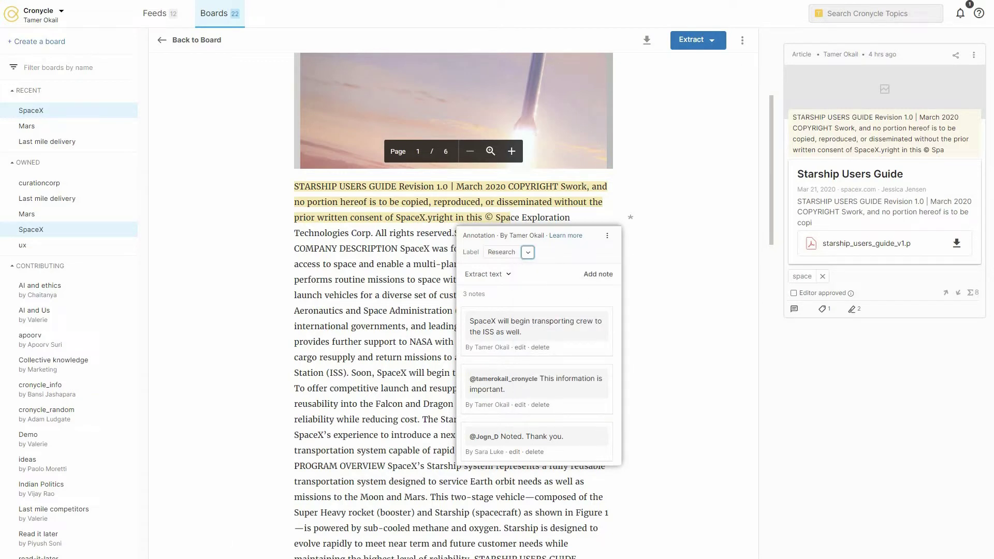
{"action": "left_click", "coordinate": [608, 236]}
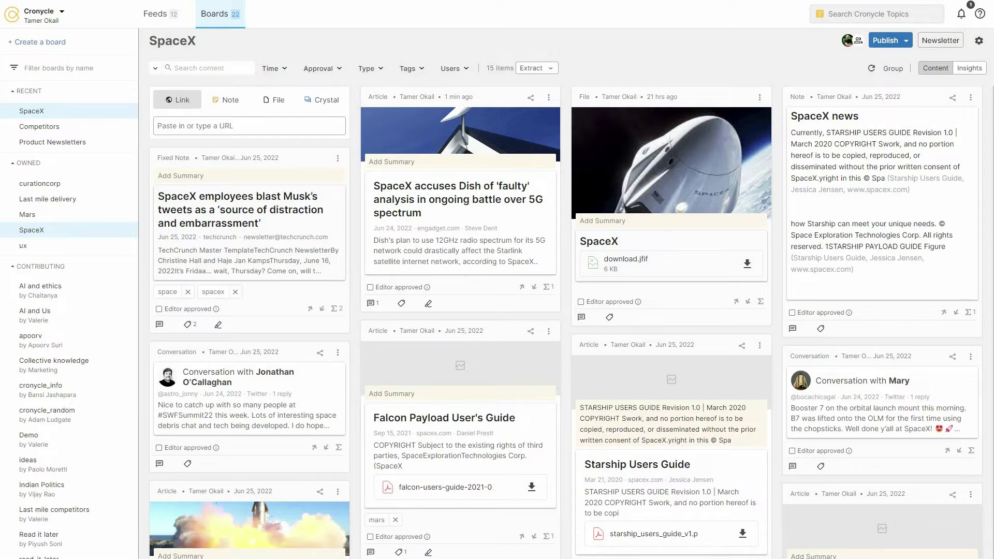
Post a comment on the "SpaceX accuses Dish" article mentioning the suggested teammate and reading "Please check this information.".
{"action": "left_click", "coordinate": [372, 304]}
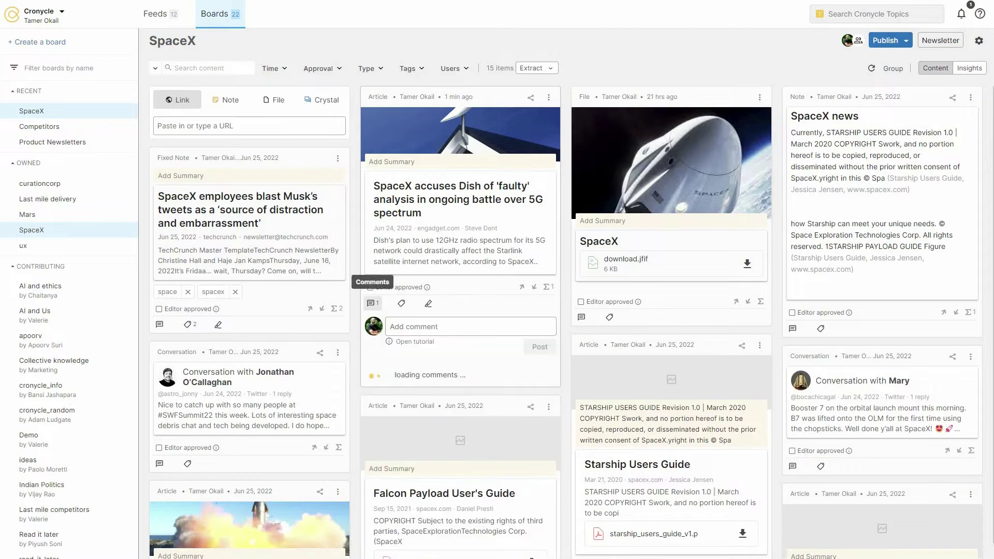
{"action": "left_click", "coordinate": [414, 326]}
{"action": "type", "text": "@tam"}
{"action": "left_click", "coordinate": [421, 343]}
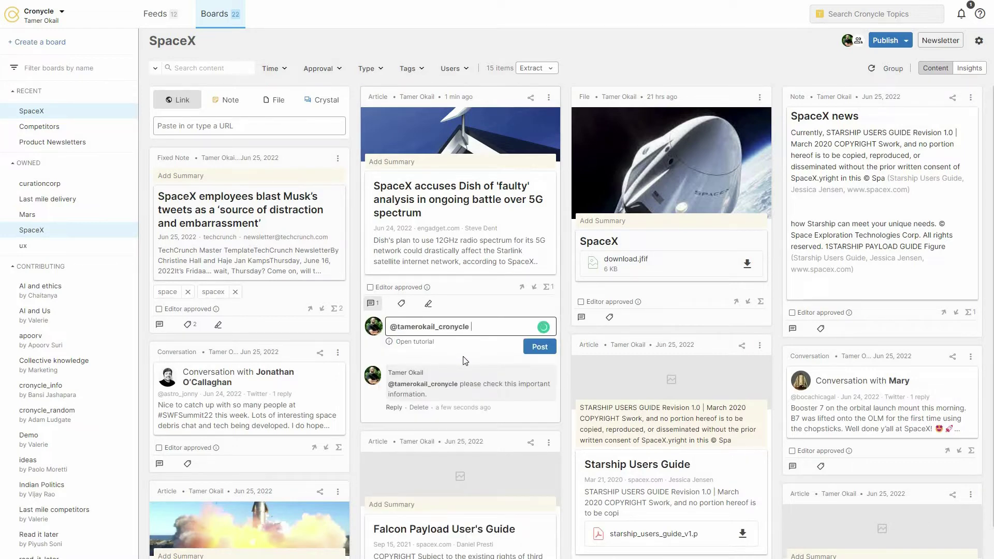
{"action": "type", "text": "Please check this information."}
{"action": "left_click", "coordinate": [541, 358]}
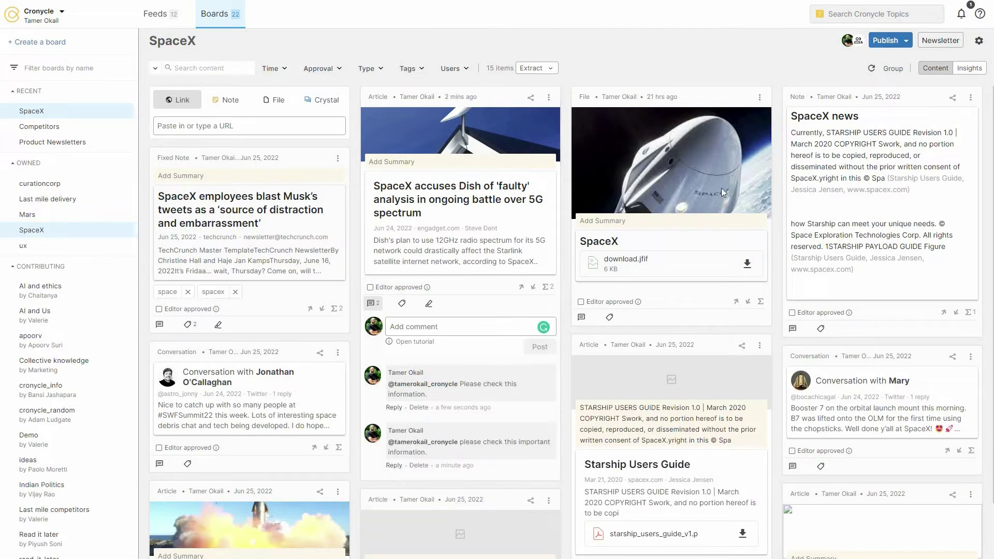
Look at the notification options in the SpaceX board's settings and close the settings.
{"action": "left_click", "coordinate": [977, 49]}
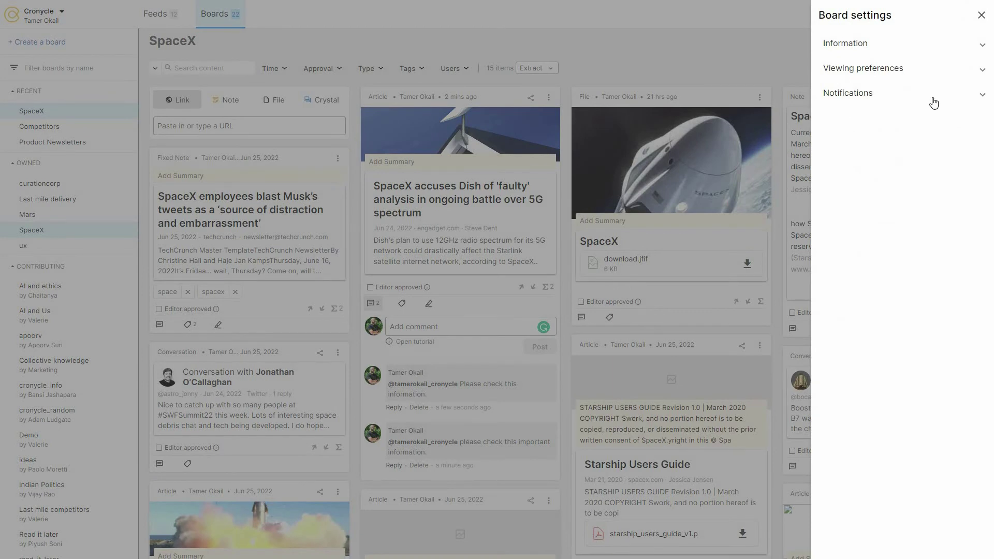
{"action": "left_click", "coordinate": [934, 104]}
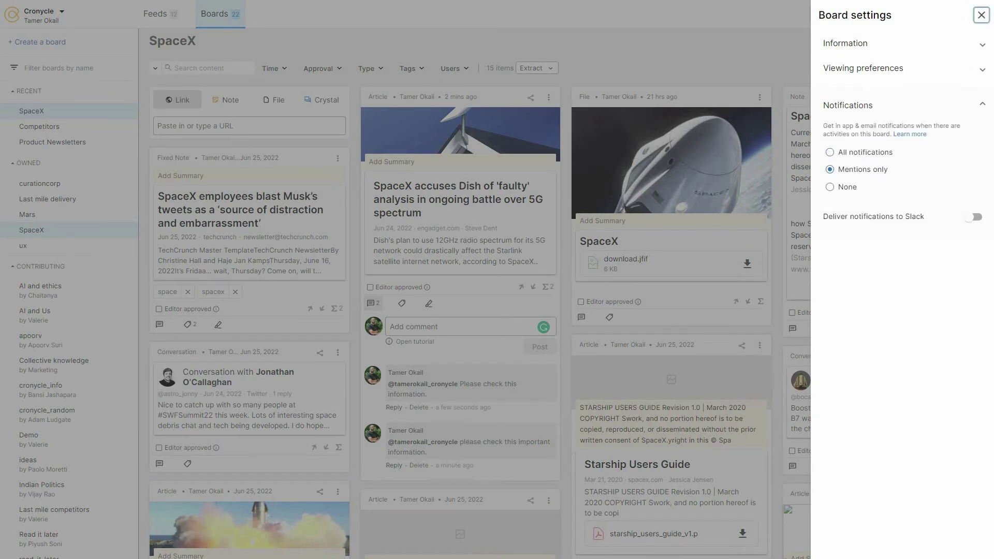
{"action": "left_click", "coordinate": [982, 15]}
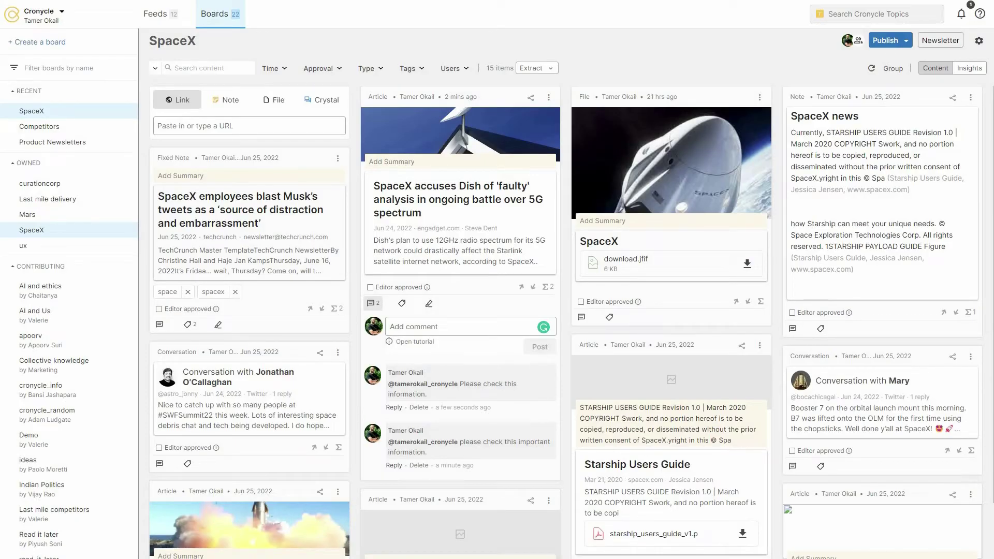
Post the comment "is this the latest version?" on the Starship Users Guide article.
{"action": "scroll", "coordinate": [671, 311], "scroll_direction": "down", "scroll_amount": 4}
{"action": "left_click", "coordinate": [581, 399]}
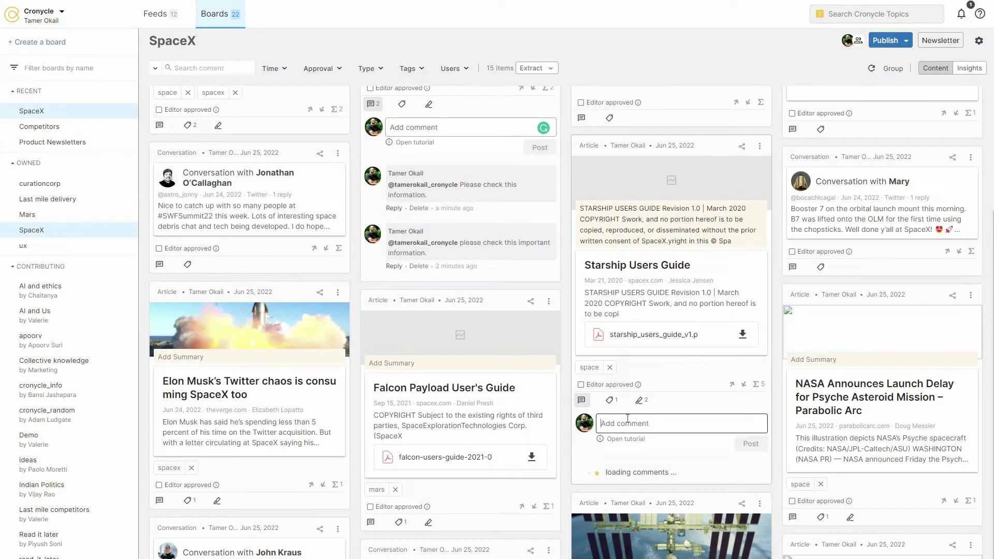
{"action": "type", "text": "is this the latest version?"}
{"action": "key", "text": "Return"}
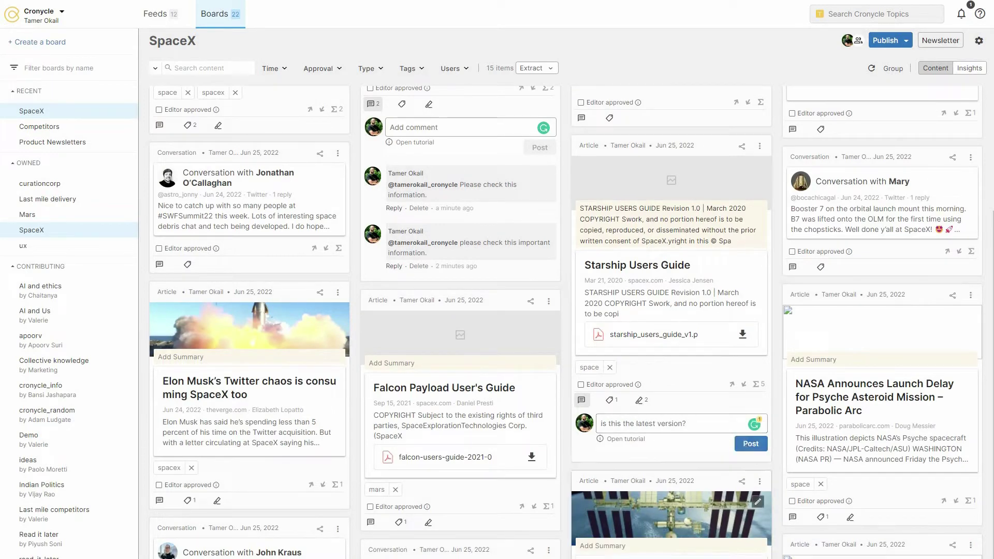
Post a comment on the "SpaceX news" note mentioning the suggested teammate and reading "Let's discuss this on next meeting".
{"action": "scroll", "coordinate": [791, 284], "scroll_direction": "up", "scroll_amount": 2}
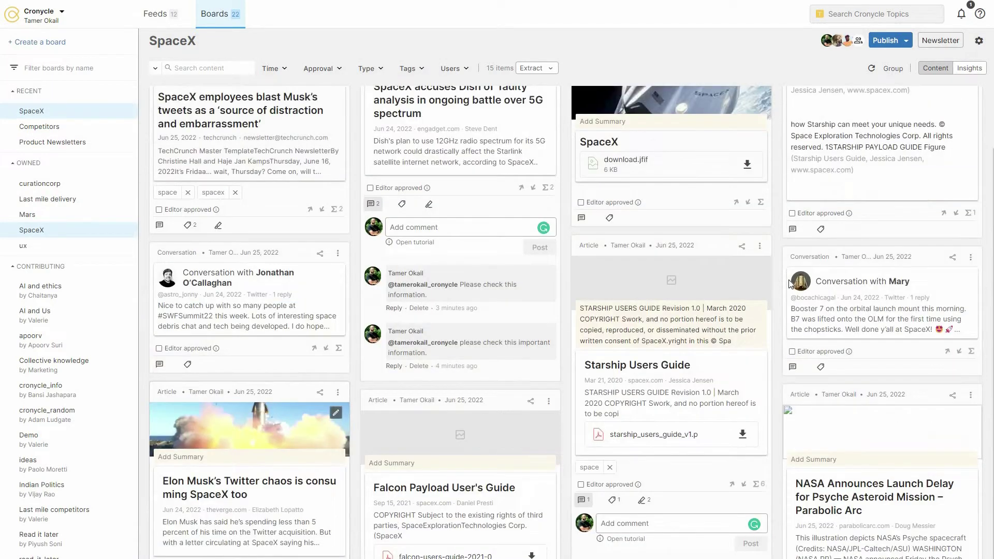
{"action": "scroll", "coordinate": [790, 283], "scroll_direction": "up", "scroll_amount": 2}
{"action": "left_click", "coordinate": [793, 328]}
{"action": "type", "text": "@t"}
{"action": "left_click", "coordinate": [844, 371]}
{"action": "type", "text": "Let's discuss this on next meetin"}
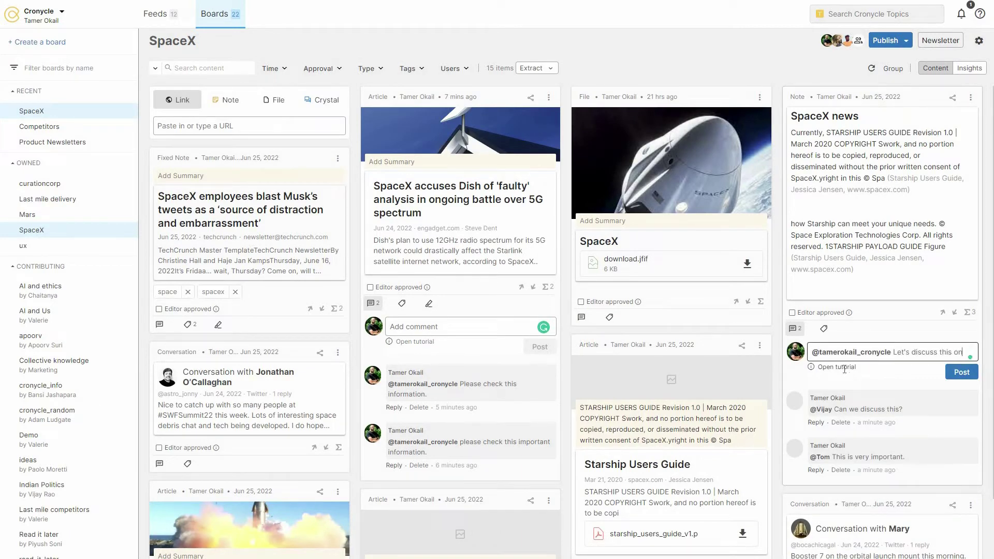
{"action": "type", "text": "g"}
{"action": "left_click", "coordinate": [962, 382]}
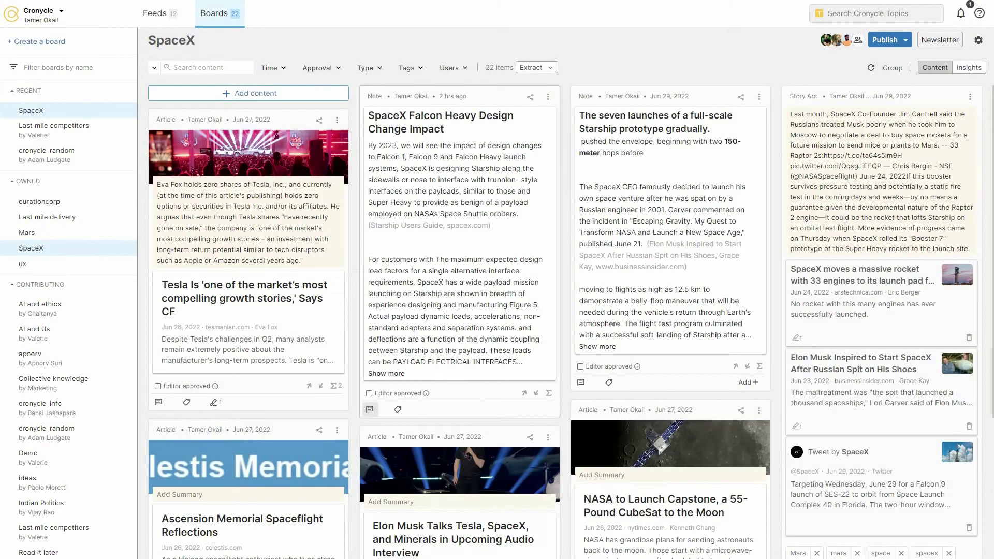
Post a comment on the "SpaceX Falcon Heavy Design Change Impact" note mentioning the suggested teammate and reading "More research is required around this topic.".
{"action": "left_click", "coordinate": [369, 410]}
{"action": "left_click", "coordinate": [420, 435]}
{"action": "type", "text": "@ta"}
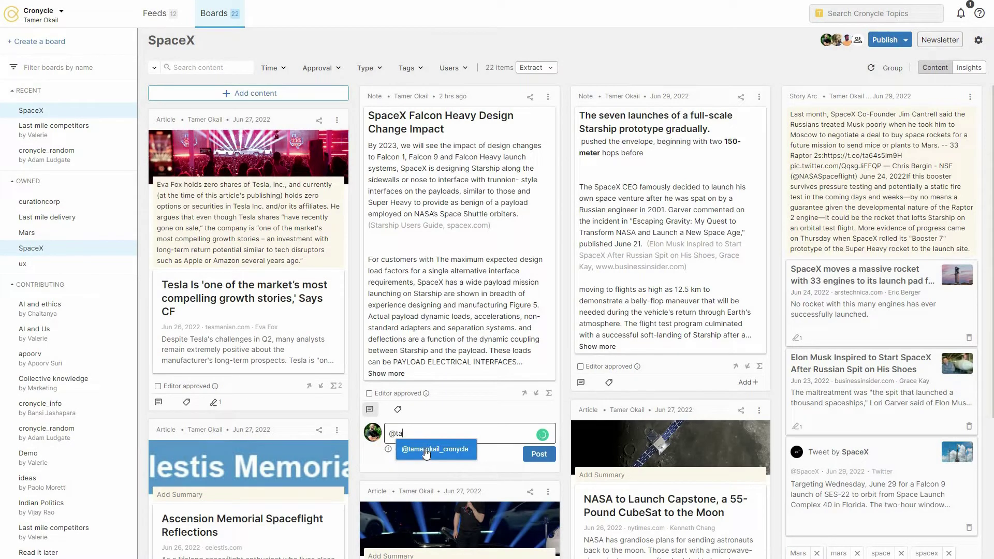
{"action": "left_click", "coordinate": [427, 449]}
{"action": "type", "text": "More research is req"}
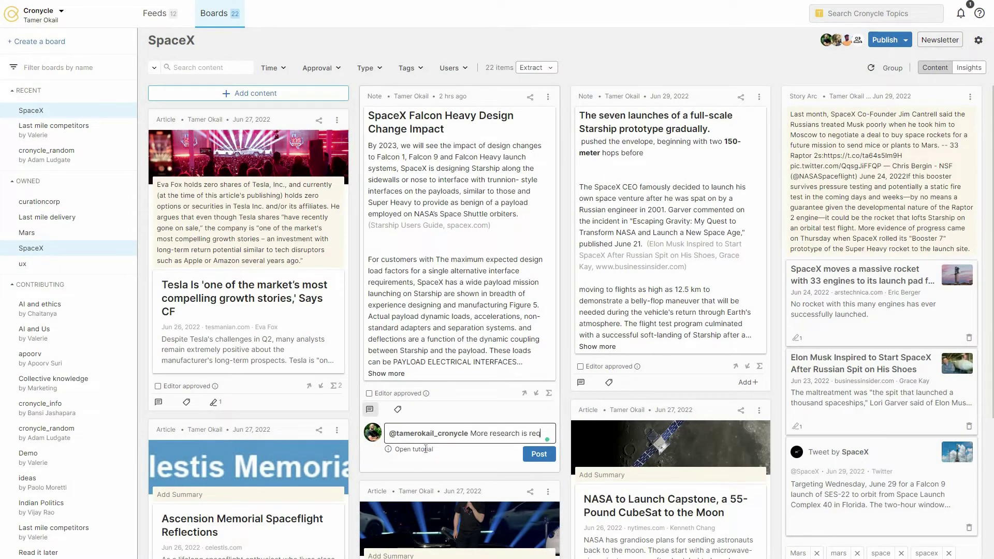
{"action": "type", "text": "uired around this topic."}
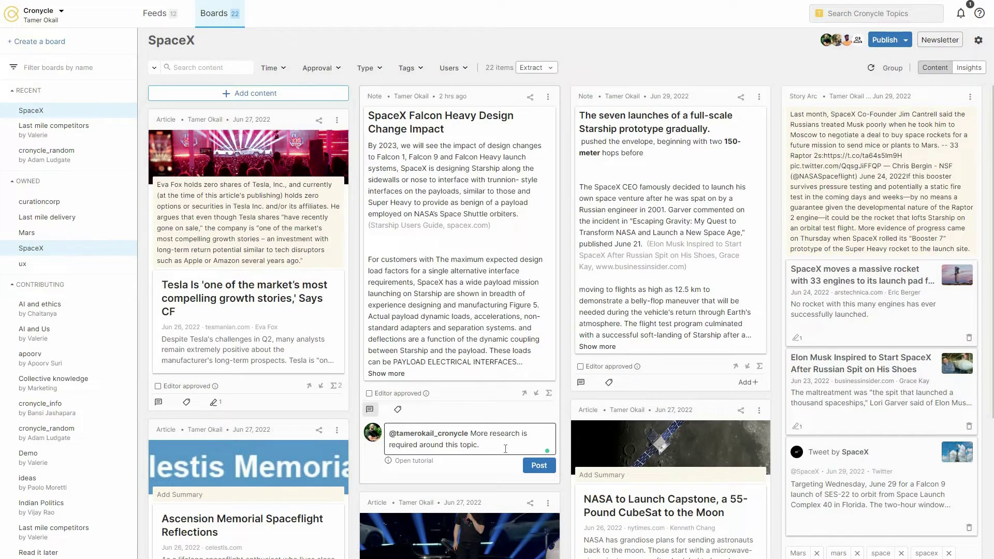
{"action": "left_click", "coordinate": [530, 466]}
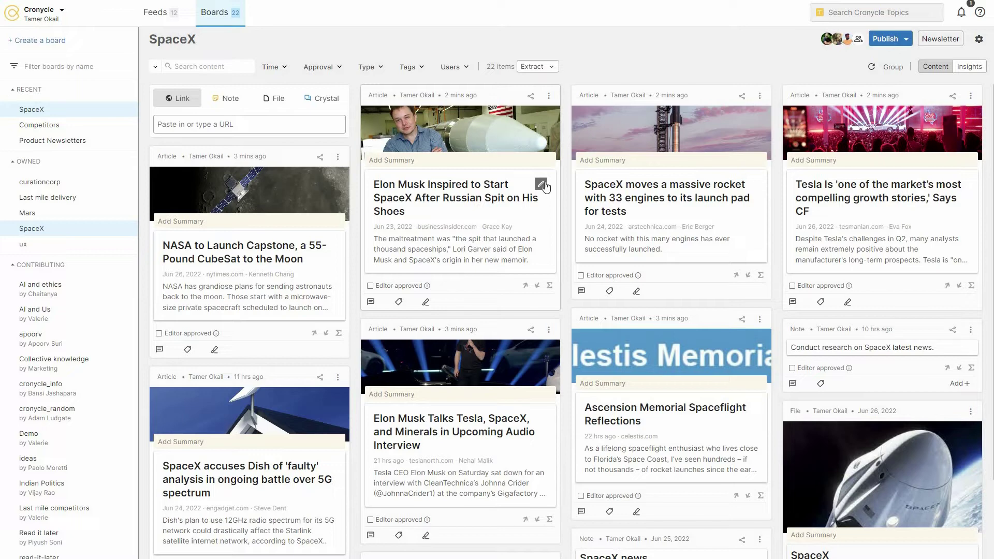
Retitle the "Elon Musk Inspired to Start SpaceX" article as "Elon Musk Inspired to Start SpaceX From A Russian" and save the title.
{"action": "left_click", "coordinate": [542, 185]}
{"action": "left_click_drag", "start_coordinate": [434, 192], "coordinate": [528, 192]}
{"action": "key", "text": "BackSpace"}
{"action": "double_click", "coordinate": [371, 203]}
{"action": "type", "text": "From A"}
{"action": "left_click", "coordinate": [543, 234]}
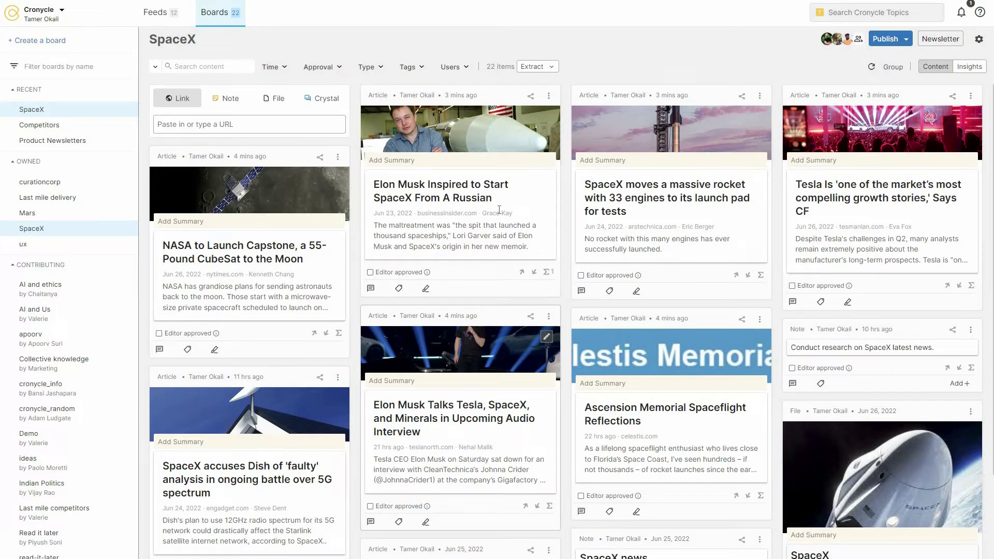
Update the Elon Musk article's featured image to the article's own rocket picture on a blue background.
{"action": "mouse_move", "coordinate": [547, 125]}
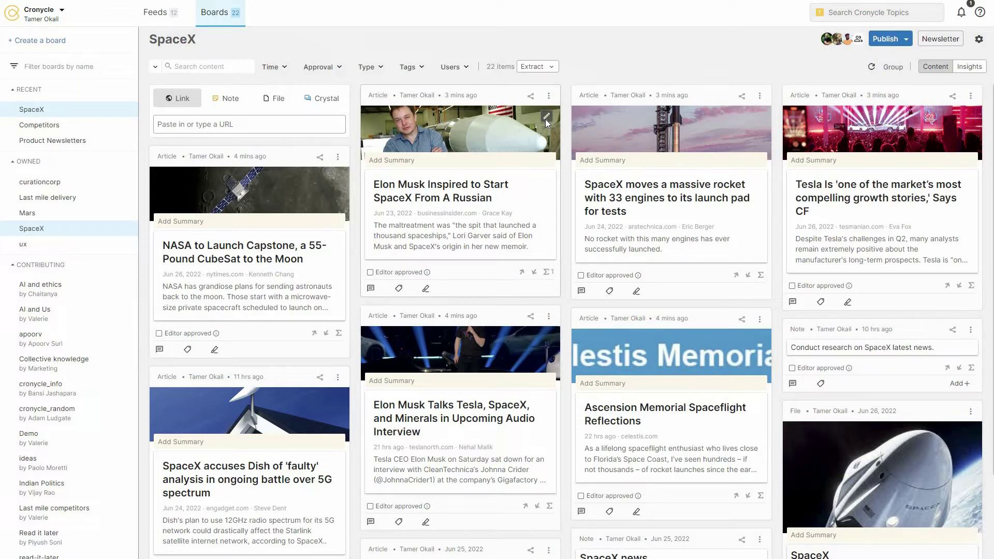
{"action": "left_click", "coordinate": [546, 118]}
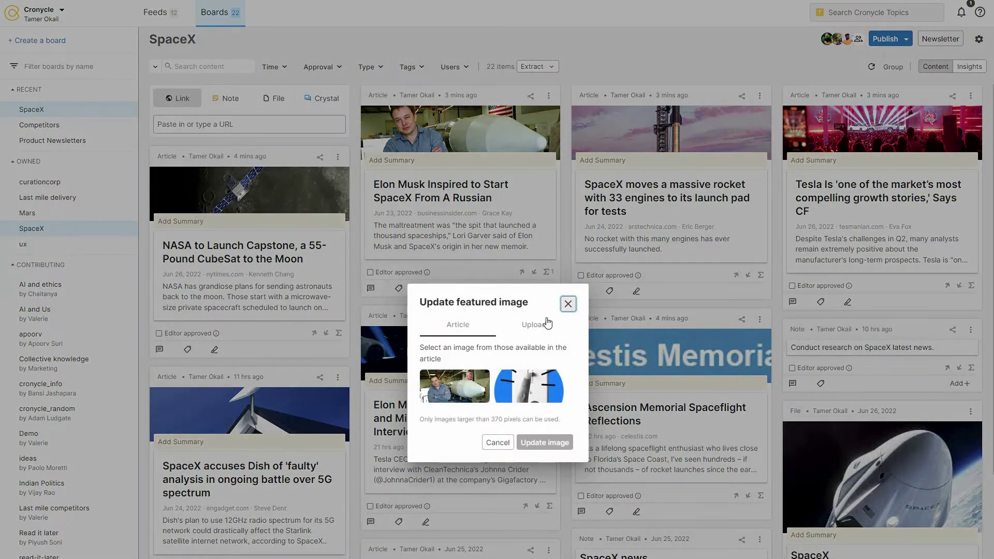
{"action": "left_click", "coordinate": [540, 397]}
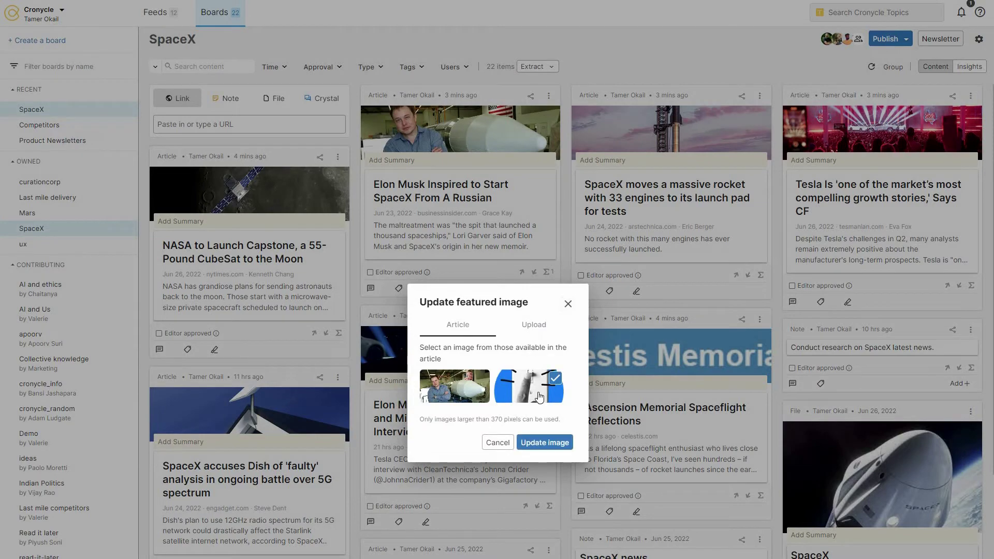
{"action": "left_click", "coordinate": [541, 452]}
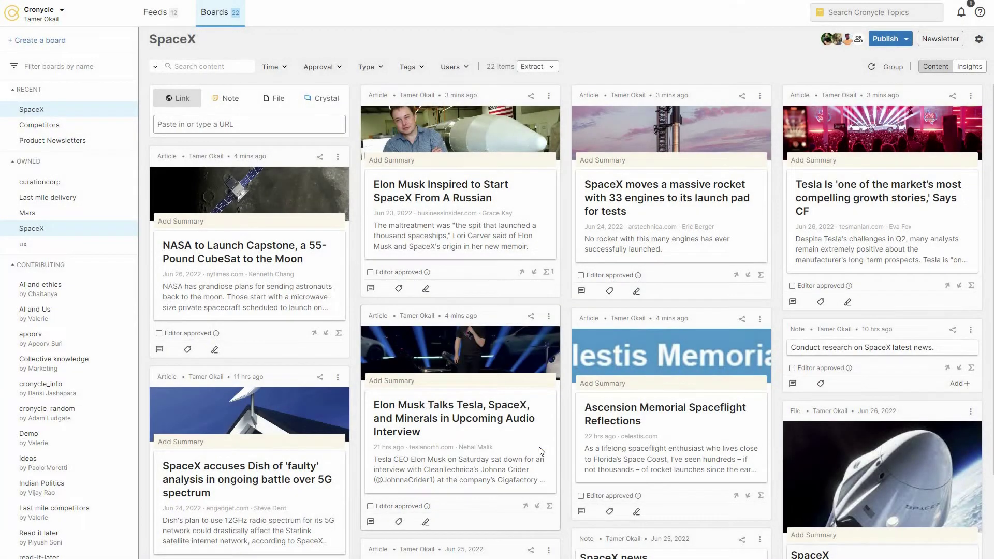
Upload the image file 01musk-rto1-videoSixteenByNine3000.jpg and apply it as the Elon Musk article's featured image.
{"action": "left_click", "coordinate": [545, 117]}
{"action": "left_click", "coordinate": [534, 261]}
{"action": "left_click", "coordinate": [516, 365]}
{"action": "left_click", "coordinate": [120, 60]}
{"action": "left_click", "coordinate": [325, 204]}
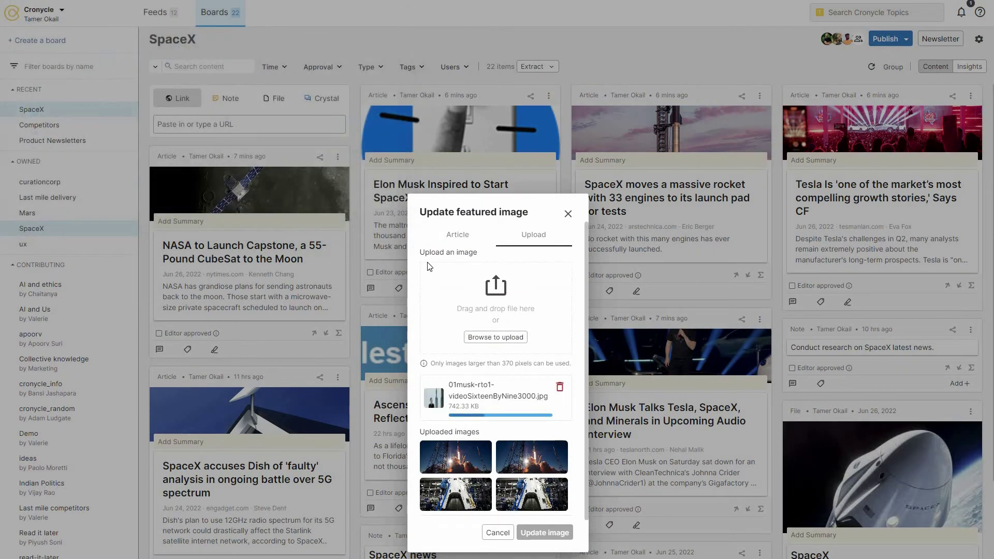
{"action": "left_click", "coordinate": [539, 525]}
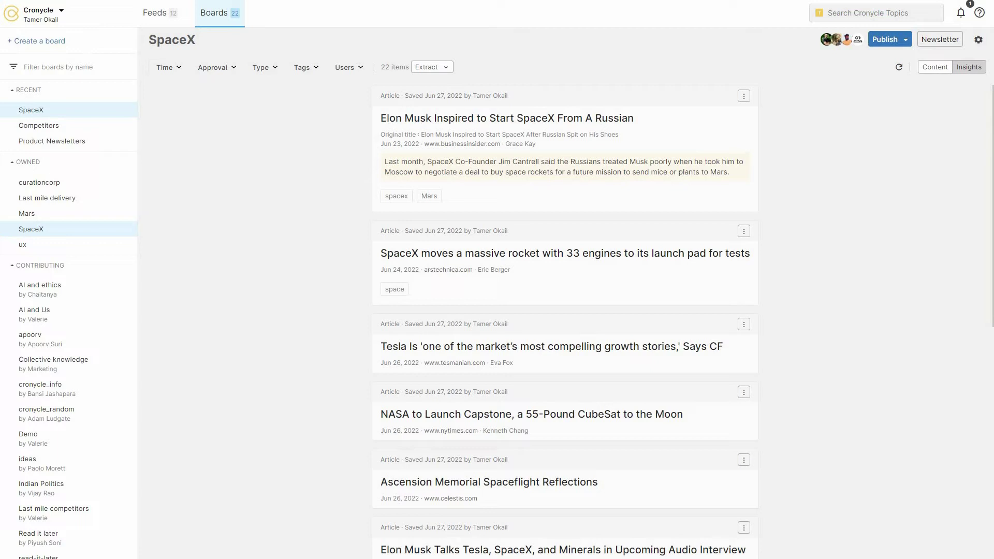
Switch the board to Content view and give the Starship Users Guide the summary "Most recent details about Falcon 1, Falcon 9, and Falcon Heavy.".
{"action": "left_click", "coordinate": [944, 73]}
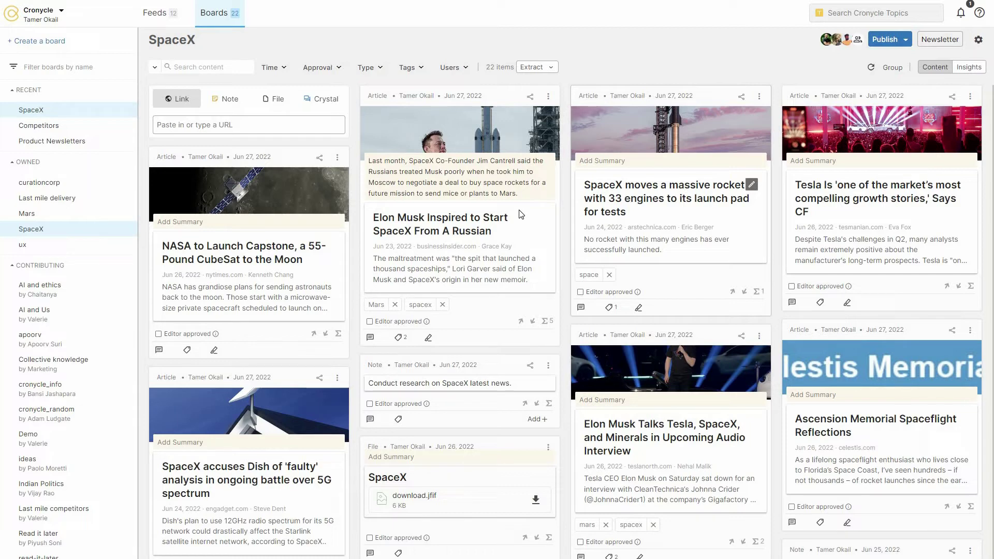
{"action": "scroll", "coordinate": [692, 334], "scroll_direction": "down", "scroll_amount": 7}
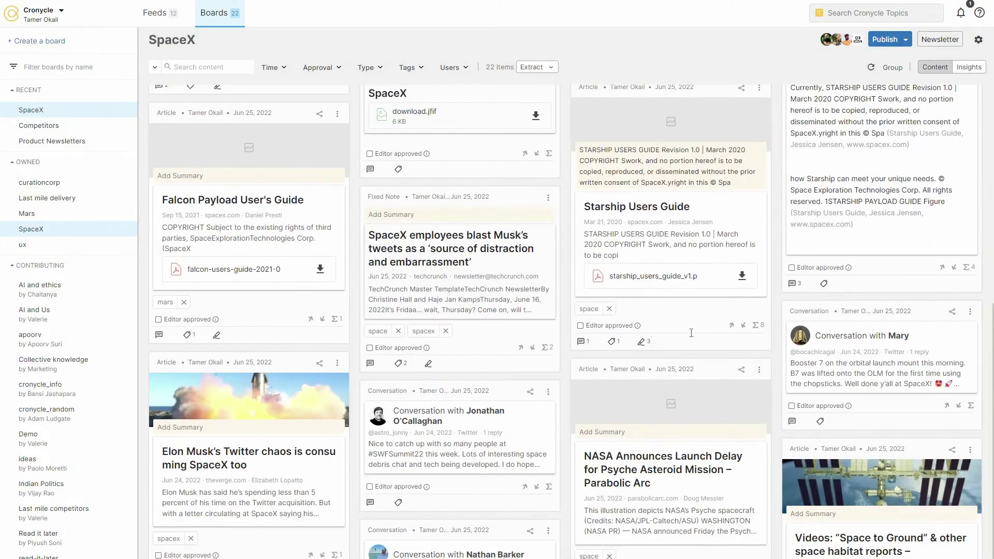
{"action": "scroll", "coordinate": [691, 333], "scroll_direction": "up", "scroll_amount": 7}
{"action": "scroll", "coordinate": [617, 429], "scroll_direction": "down", "scroll_amount": 5}
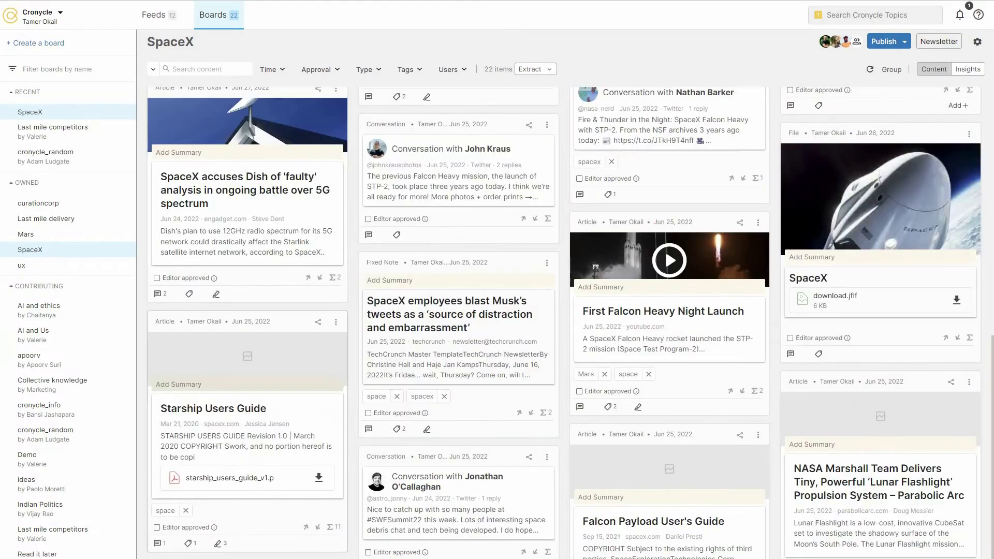
{"action": "left_click", "coordinate": [260, 393]}
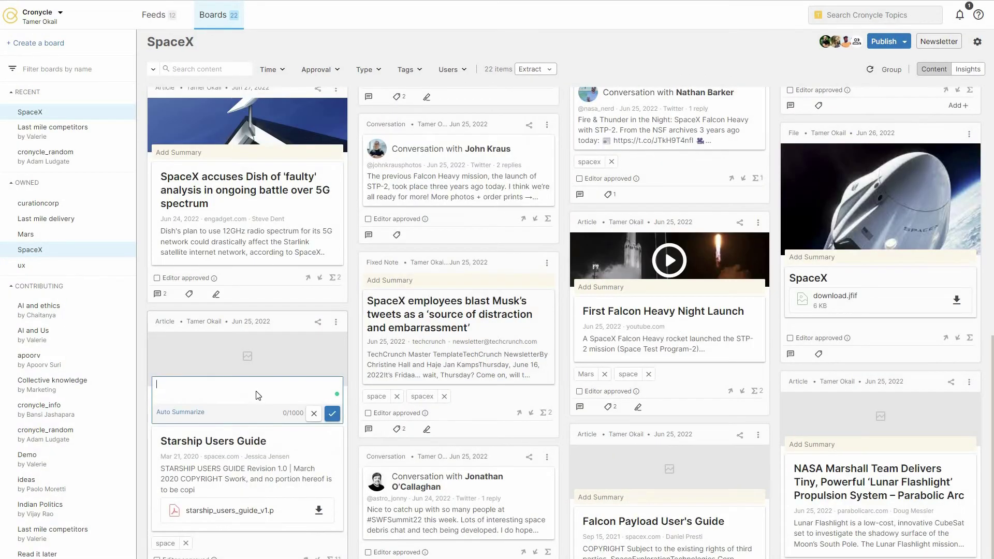
{"action": "type", "text": "Most recent details about Falcon 1, "}
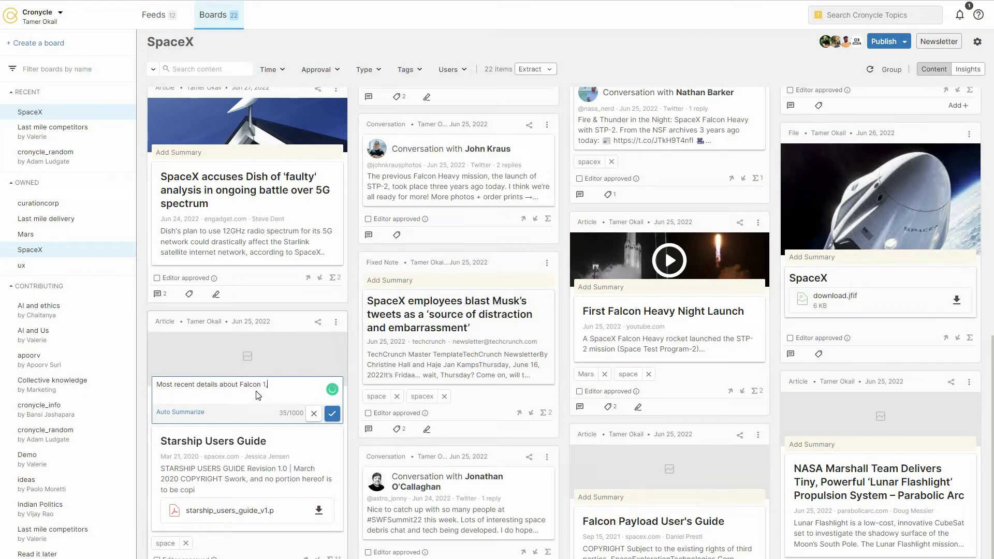
{"action": "type", "text": "Falcon 9, and Falcon Heavy."}
{"action": "left_click", "coordinate": [332, 414]}
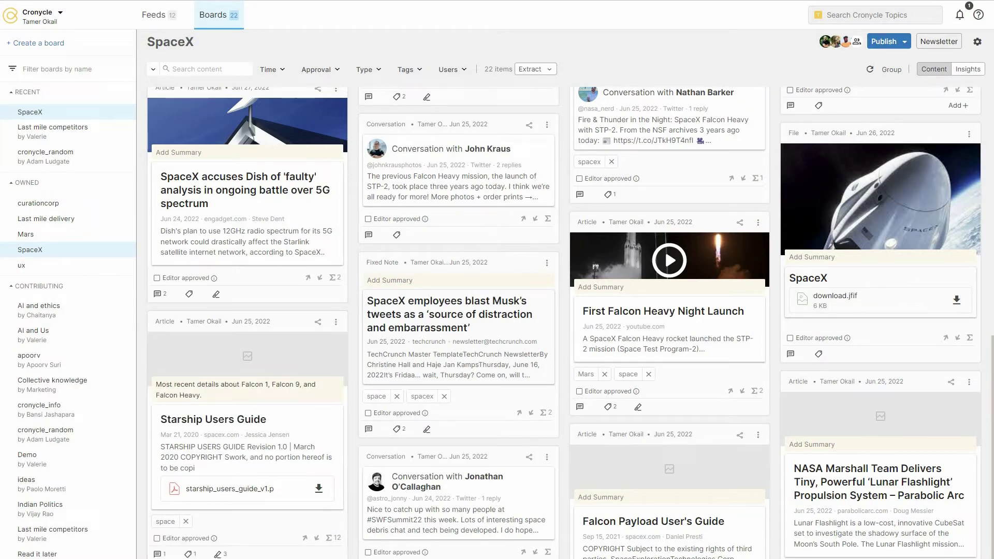
Replace the word "recent" with "updated" in the Starship Users Guide's summary and save it.
{"action": "left_click", "coordinate": [191, 388]}
{"action": "double_click", "coordinate": [191, 388]}
{"action": "type", "text": "updated"}
{"action": "left_click", "coordinate": [331, 415]}
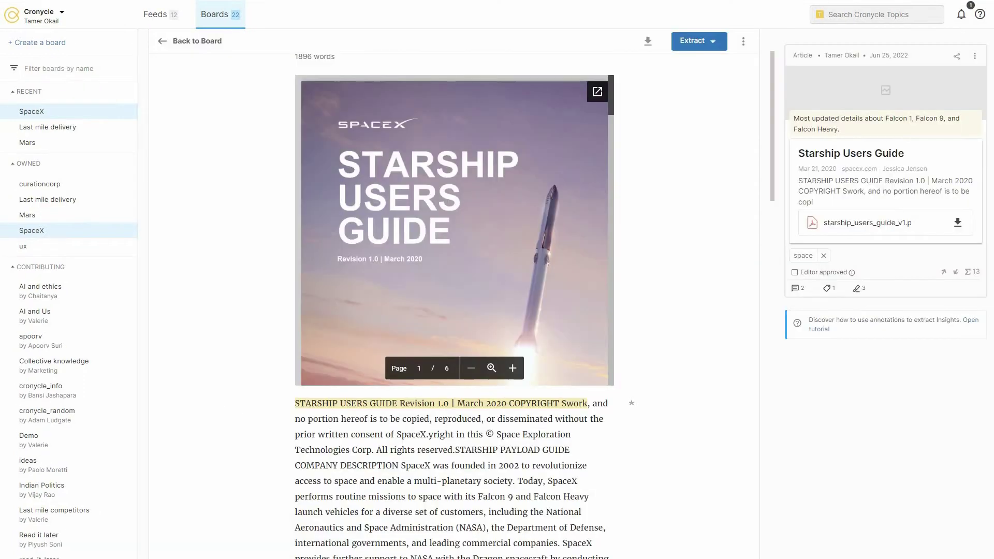
Append the highlighted opening line of the Starship Users Guide text to the article's summary.
{"action": "mouse_move", "coordinate": [331, 407]}
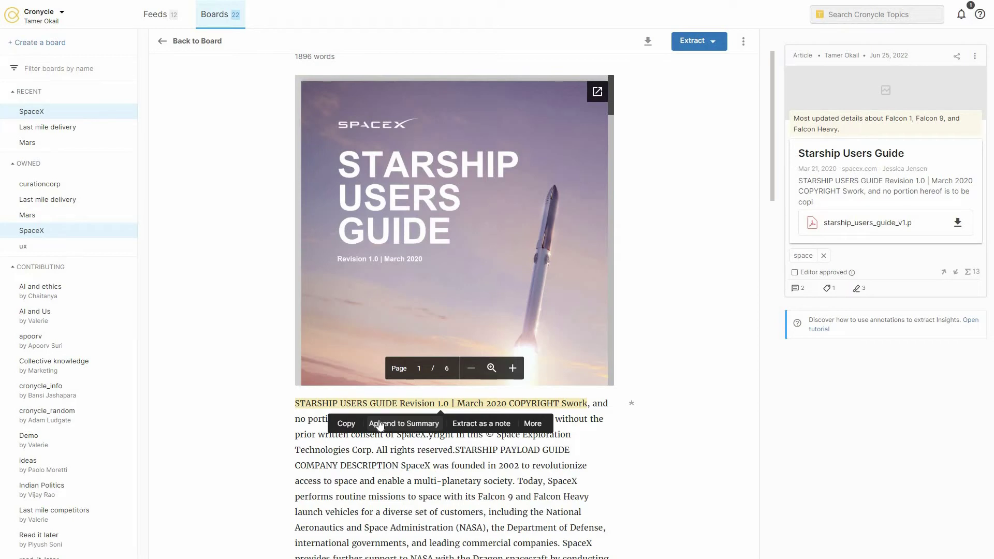
{"action": "left_click", "coordinate": [379, 426]}
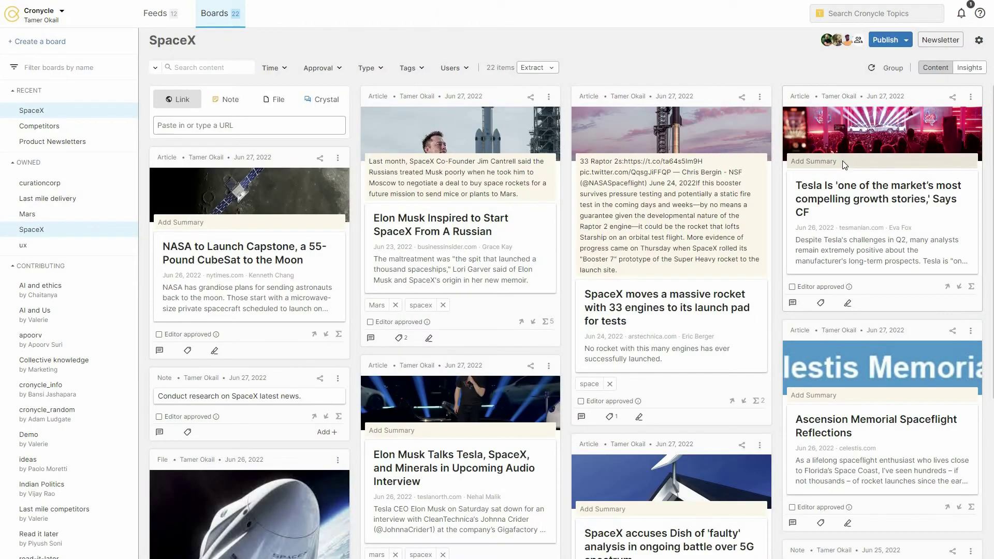
Auto-summarize the "Tesla Is 'one of the market's most compelling growth stories'" article, delete the stray word "Although" and save the summary.
{"action": "left_click", "coordinate": [844, 163]}
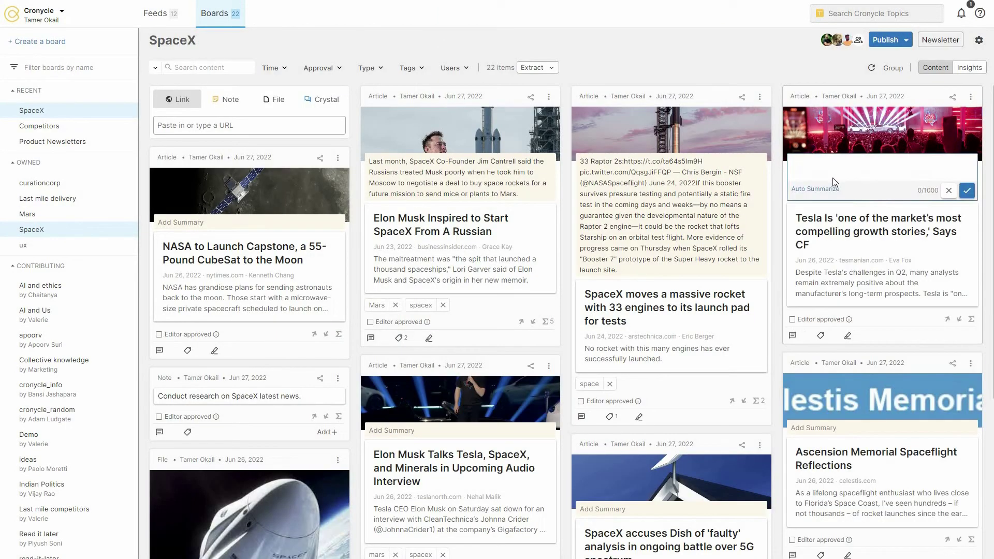
{"action": "left_click", "coordinate": [828, 189]}
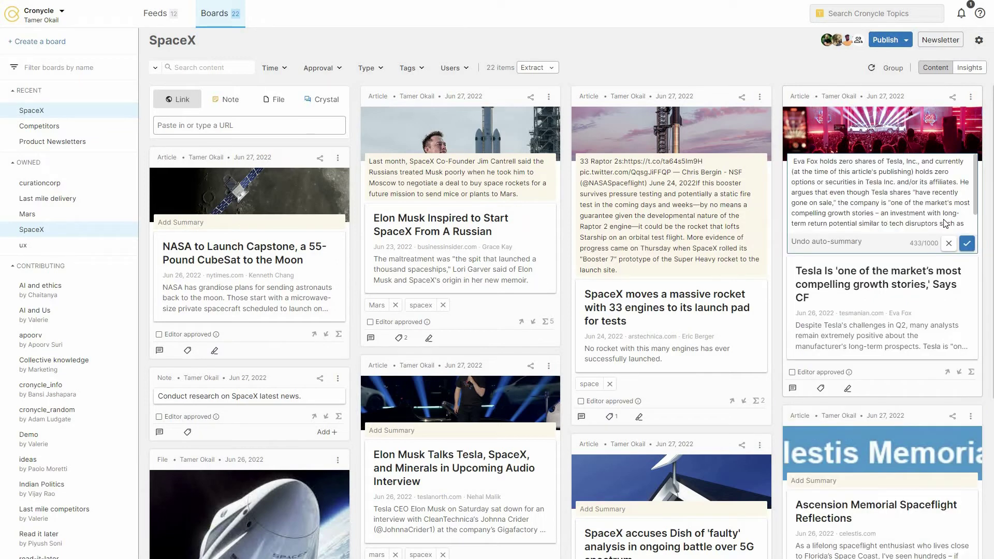
{"action": "scroll", "coordinate": [955, 217], "scroll_direction": "down", "scroll_amount": 1}
{"action": "double_click", "coordinate": [929, 222]}
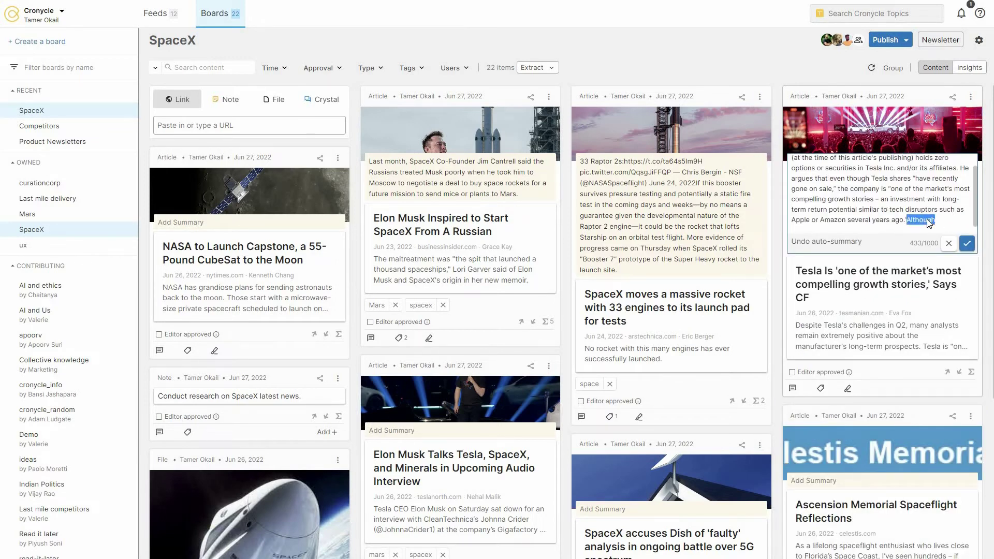
{"action": "key", "text": "BackSpace"}
{"action": "left_click", "coordinate": [967, 244]}
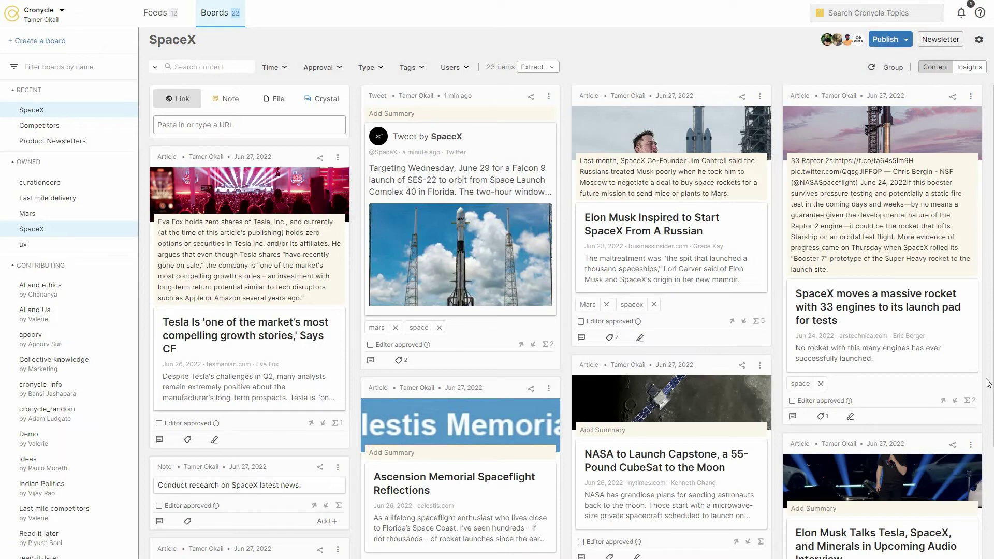
Group the 33-engine rocket article, the Elon Musk Russian article, the SpaceX tweet and the "SpaceX news" note into a Story Arc.
{"action": "left_click", "coordinate": [899, 71]}
{"action": "left_click", "coordinate": [904, 338]}
{"action": "left_click", "coordinate": [684, 330]}
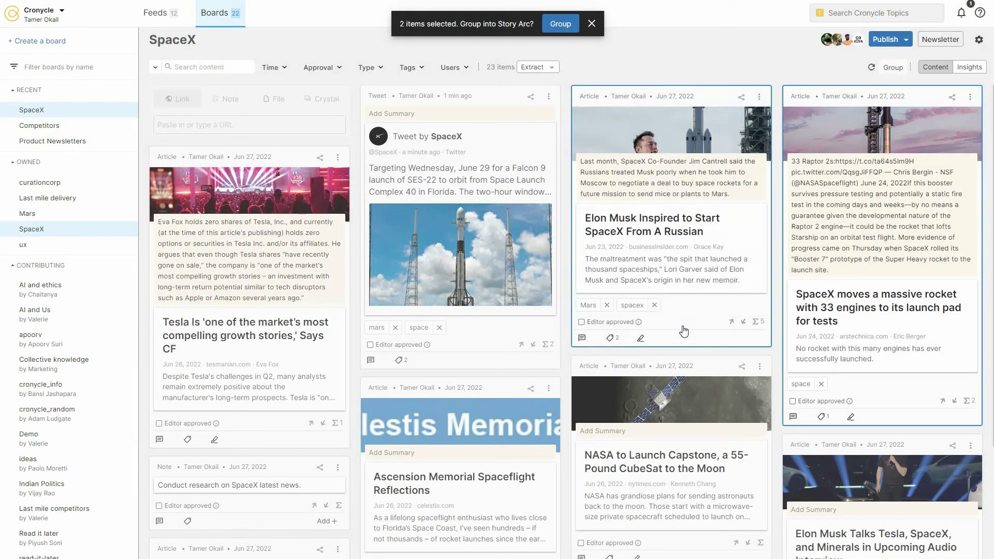
{"action": "left_click", "coordinate": [507, 334]}
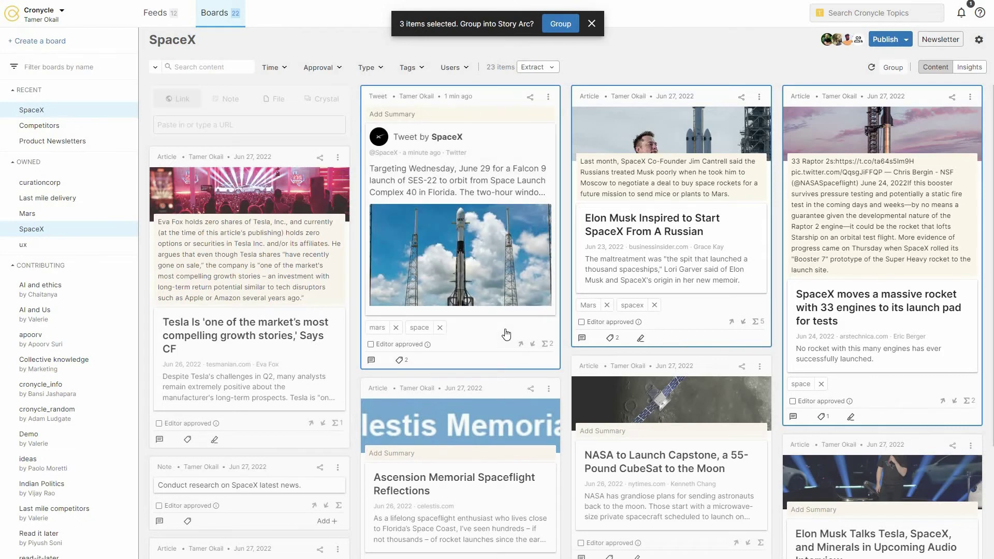
{"action": "scroll", "coordinate": [506, 334], "scroll_direction": "down", "scroll_amount": 5}
{"action": "left_click", "coordinate": [507, 357]}
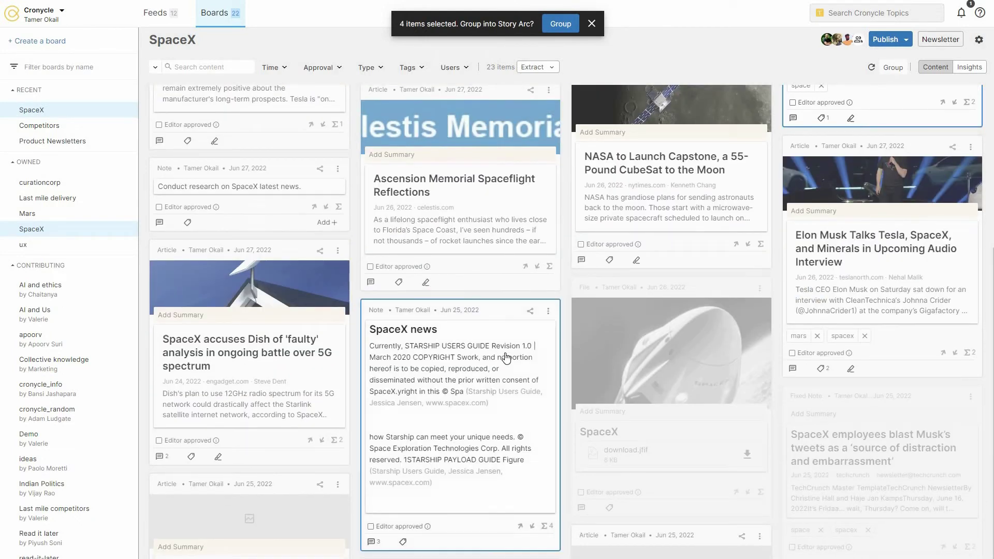
{"action": "left_click", "coordinate": [561, 25]}
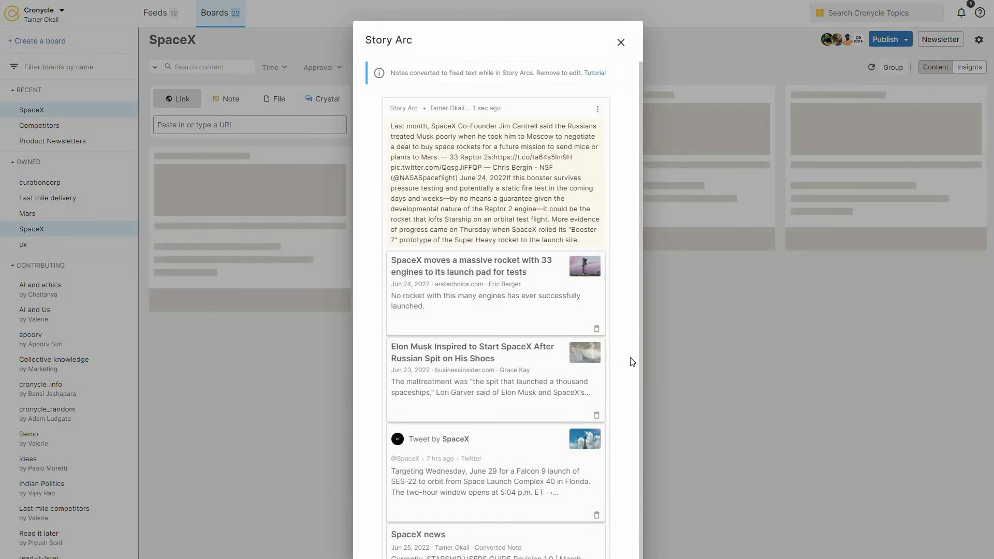
{"action": "left_click", "coordinate": [623, 43]}
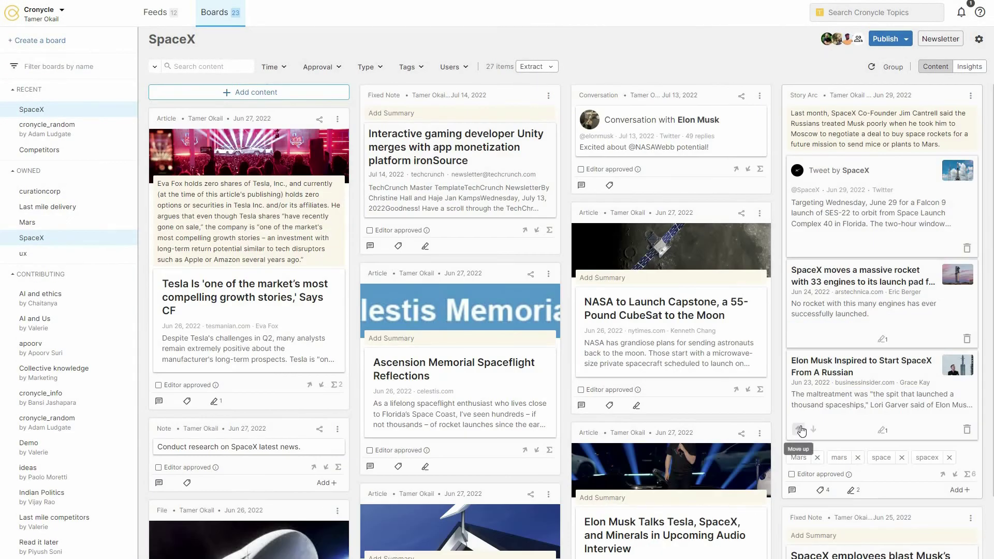
Move the Elon Musk article to the top of the Story Arc and add the text "SpaceX latest research" to the arc.
{"action": "left_click", "coordinate": [799, 429]}
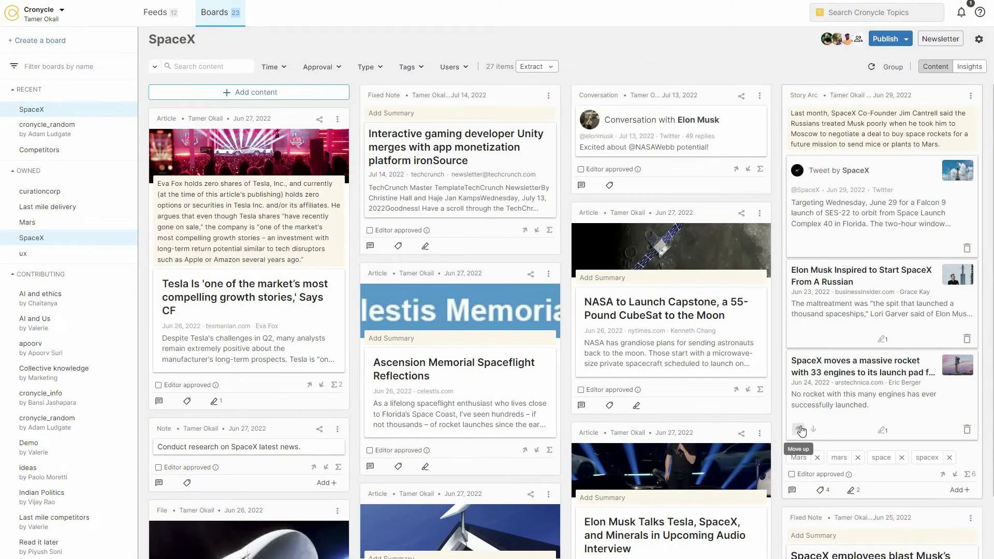
{"action": "left_click", "coordinate": [800, 340]}
{"action": "left_click", "coordinate": [960, 490]}
{"action": "type", "text": "SpaceX latest rese"}
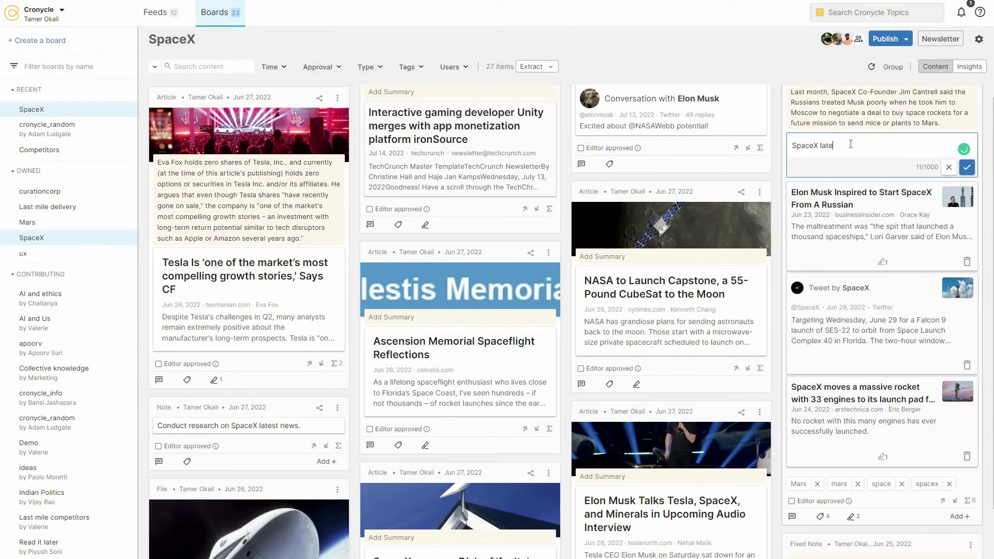
{"action": "type", "text": "arch"}
{"action": "left_click", "coordinate": [967, 168]}
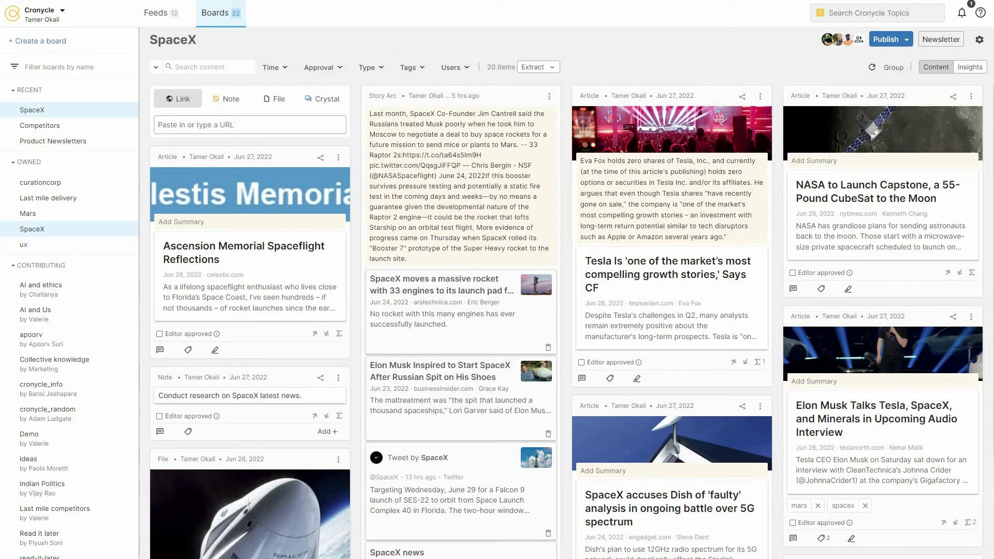
Compare the board's Content and Insights views, and look through its items and summaries in the Insights view.
{"action": "left_click", "coordinate": [976, 68]}
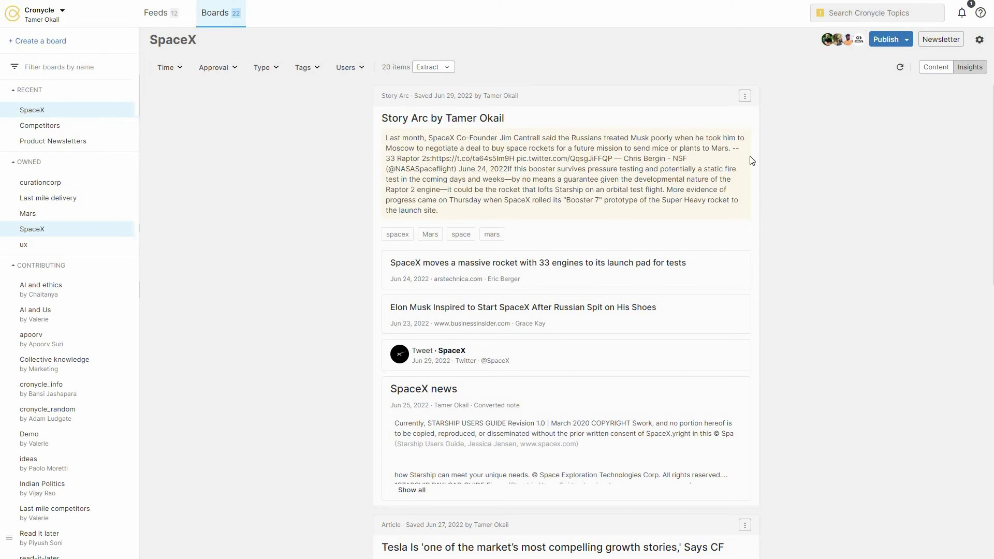
{"action": "left_click", "coordinate": [931, 69]}
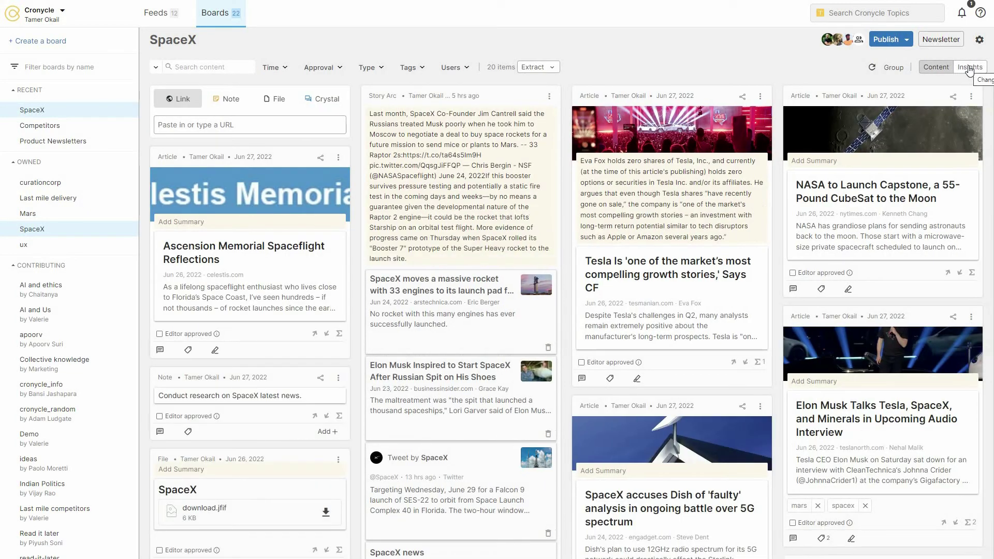
{"action": "left_click", "coordinate": [969, 67]}
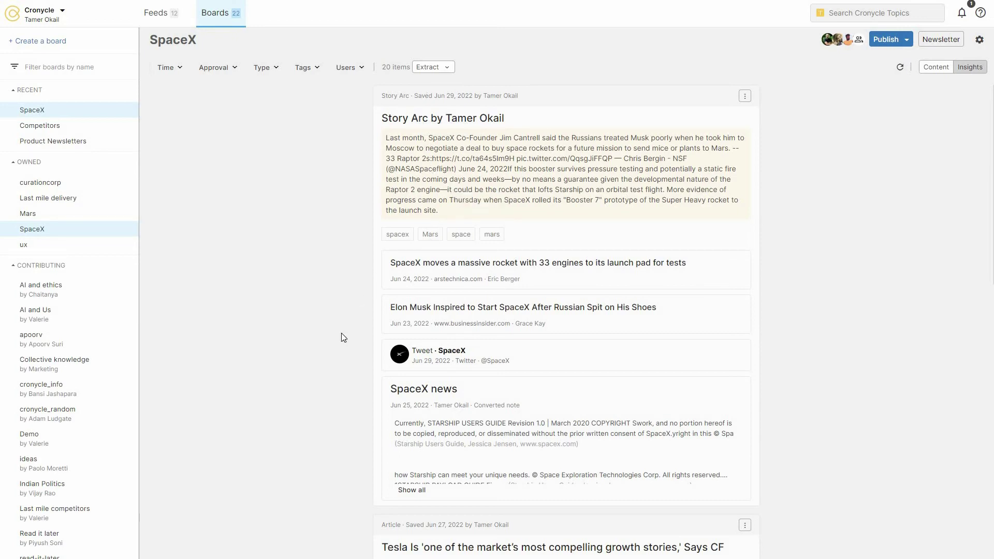
{"action": "scroll", "coordinate": [341, 337], "scroll_direction": "down", "scroll_amount": 15}
{"action": "scroll", "coordinate": [342, 337], "scroll_direction": "down", "scroll_amount": 5}
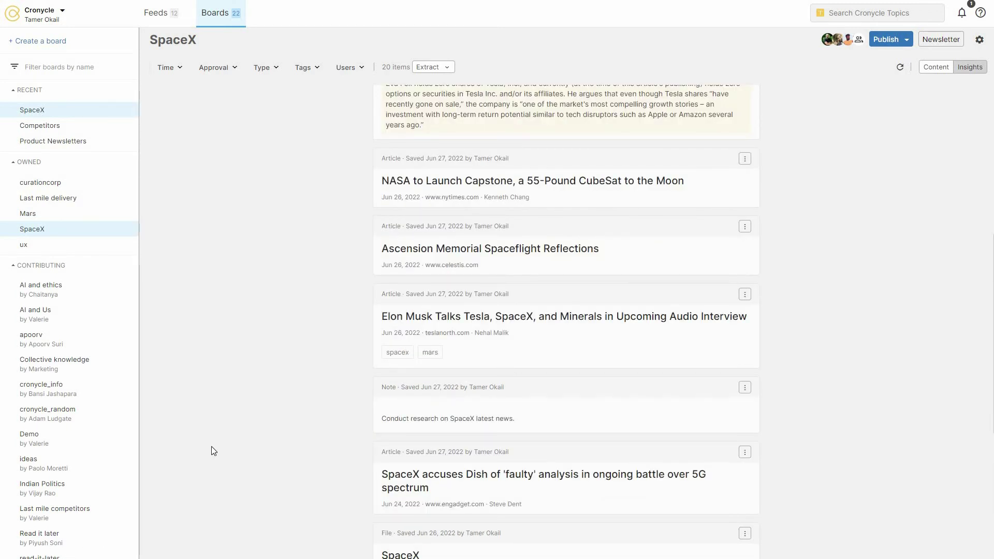
{"action": "scroll", "coordinate": [232, 441], "scroll_direction": "down", "scroll_amount": 10}
{"action": "scroll", "coordinate": [231, 442], "scroll_direction": "up", "scroll_amount": 7}
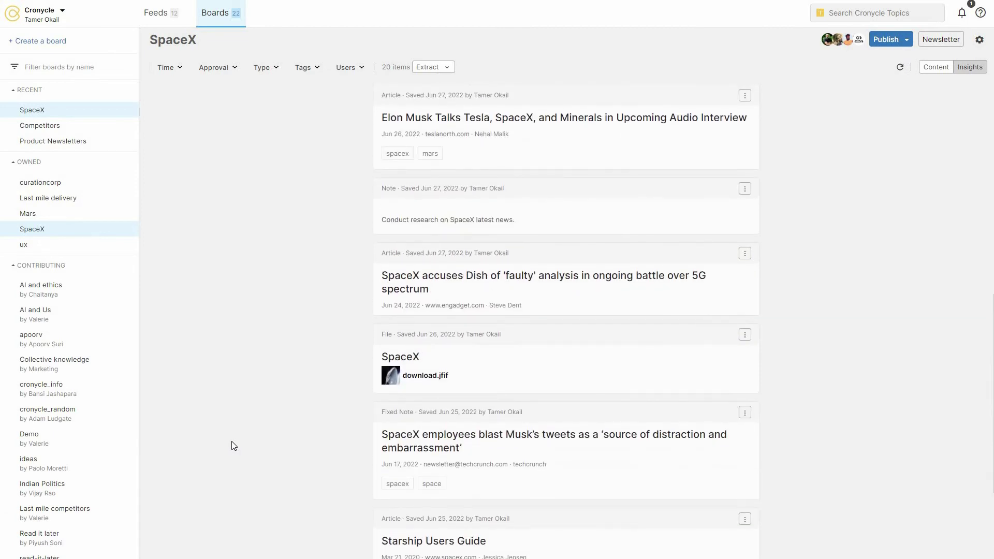
{"action": "scroll", "coordinate": [232, 442], "scroll_direction": "up", "scroll_amount": 6}
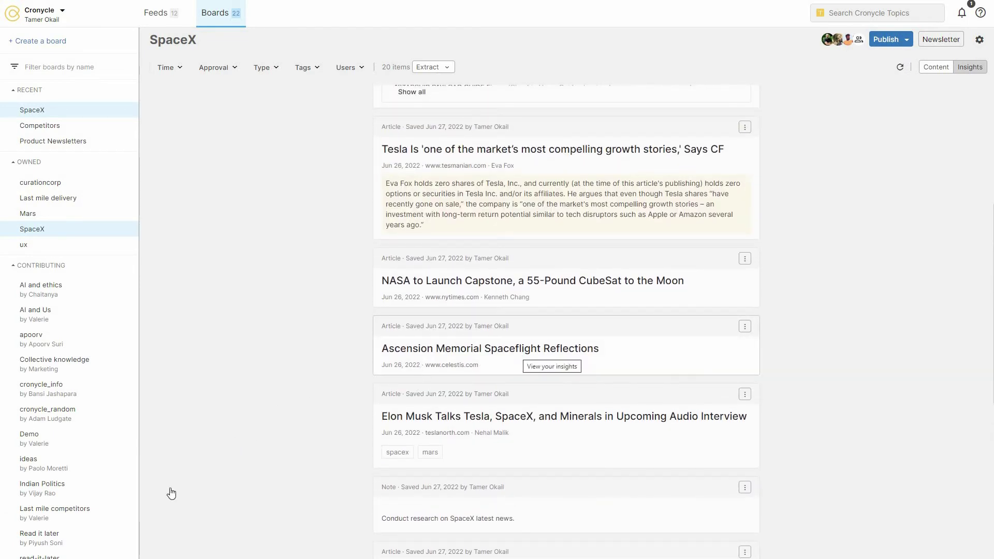
{"action": "scroll", "coordinate": [252, 387], "scroll_direction": "up", "scroll_amount": 10}
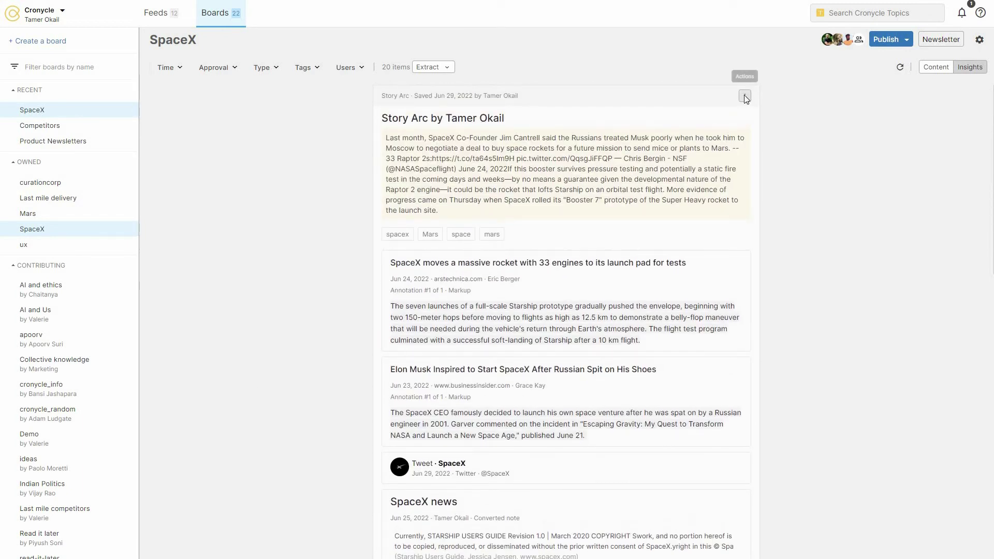
Extract the Story Arc's annotations as a note and refresh the board.
{"action": "left_click", "coordinate": [744, 95]}
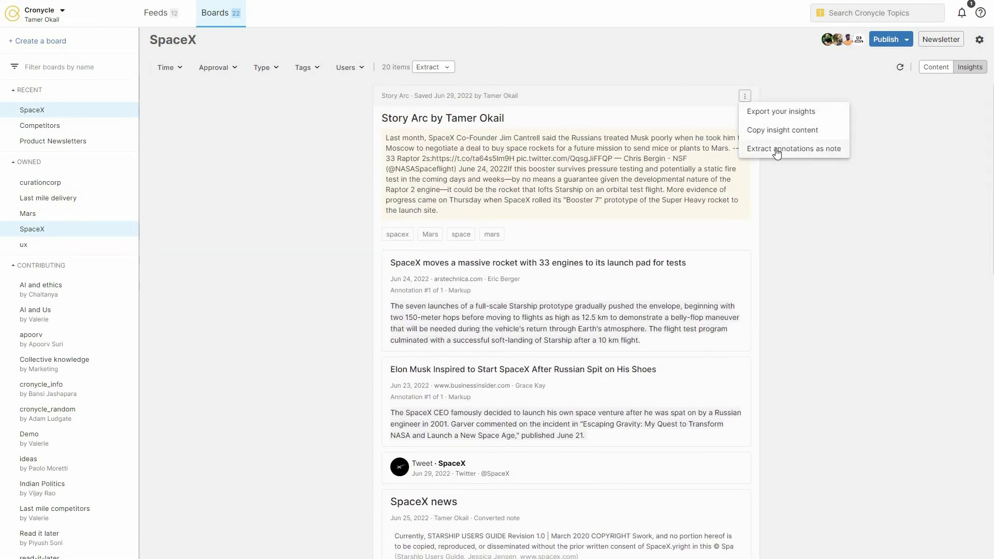
{"action": "left_click", "coordinate": [775, 149]}
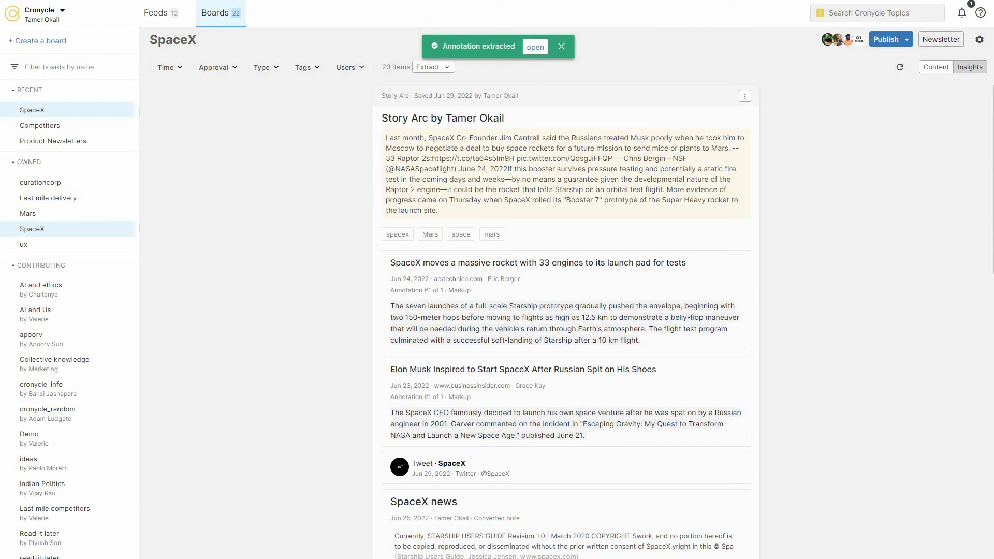
{"action": "left_click", "coordinate": [901, 68]}
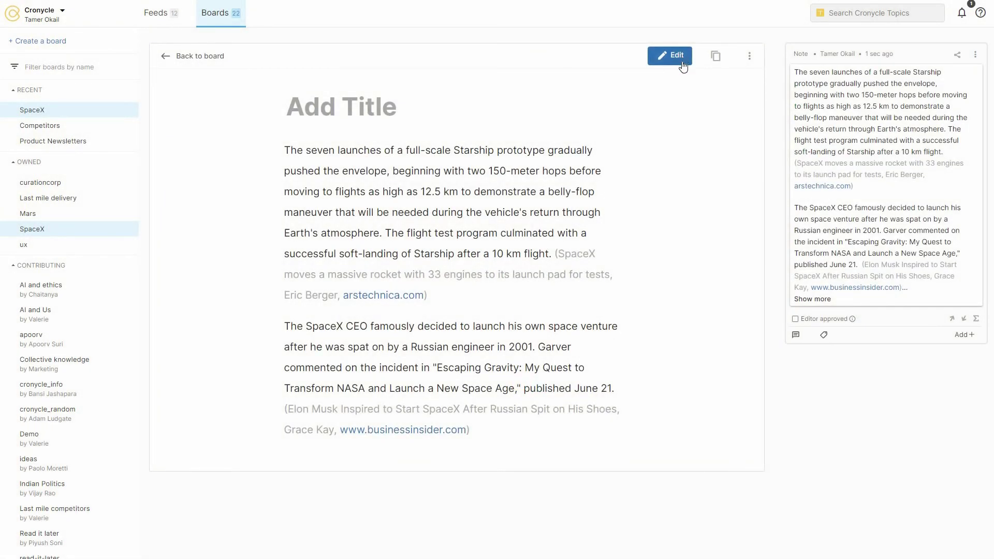
In the extracted note, format "The seven launches of a full-scale Starship prototype gradually." as Heading 1 and make "150-meter" bold.
{"action": "left_click", "coordinate": [681, 55]}
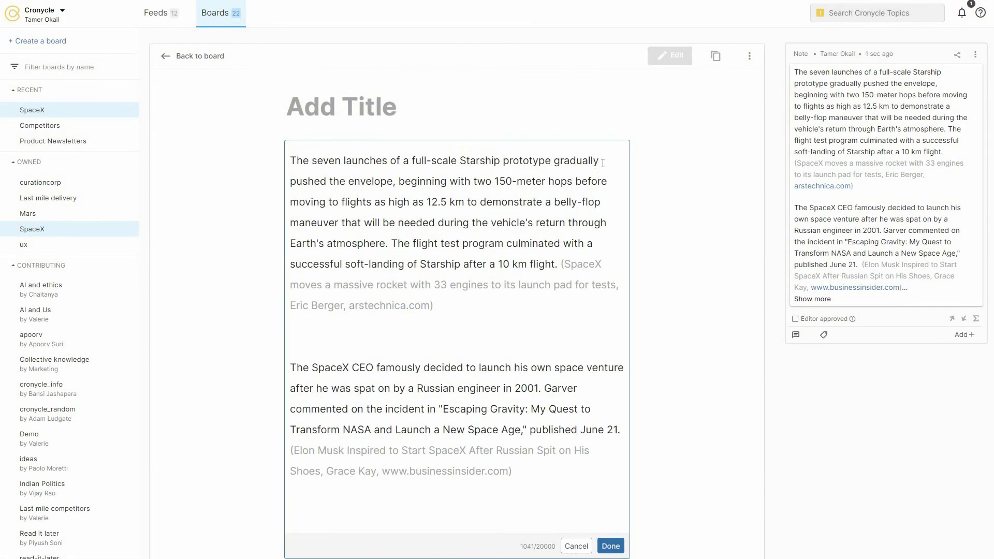
{"action": "left_click_drag", "start_coordinate": [595, 173], "coordinate": [277, 171]}
{"action": "left_click", "coordinate": [202, 146]}
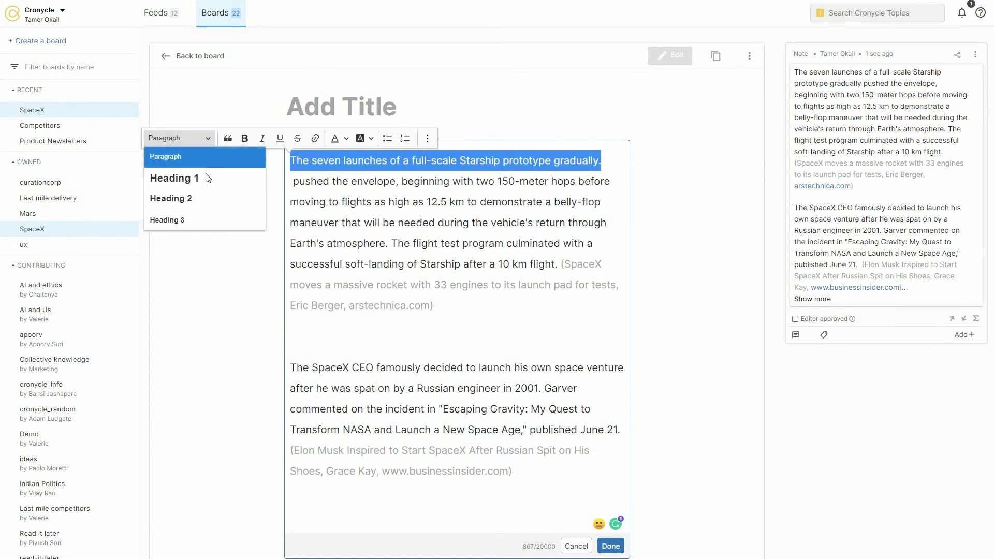
{"action": "left_click", "coordinate": [207, 176]}
{"action": "left_click", "coordinate": [379, 311]}
{"action": "left_click_drag", "start_coordinate": [497, 263], "coordinate": [551, 263]}
{"action": "left_click", "coordinate": [506, 285]}
Move the first paragraph's remaining text, from "moving to flights" through its arstechnica.com citation, to the end of the note.
{"action": "left_click_drag", "start_coordinate": [459, 392], "coordinate": [291, 284]}
{"action": "key", "text": "ctrl+c"}
{"action": "key", "text": "BackSpace"}
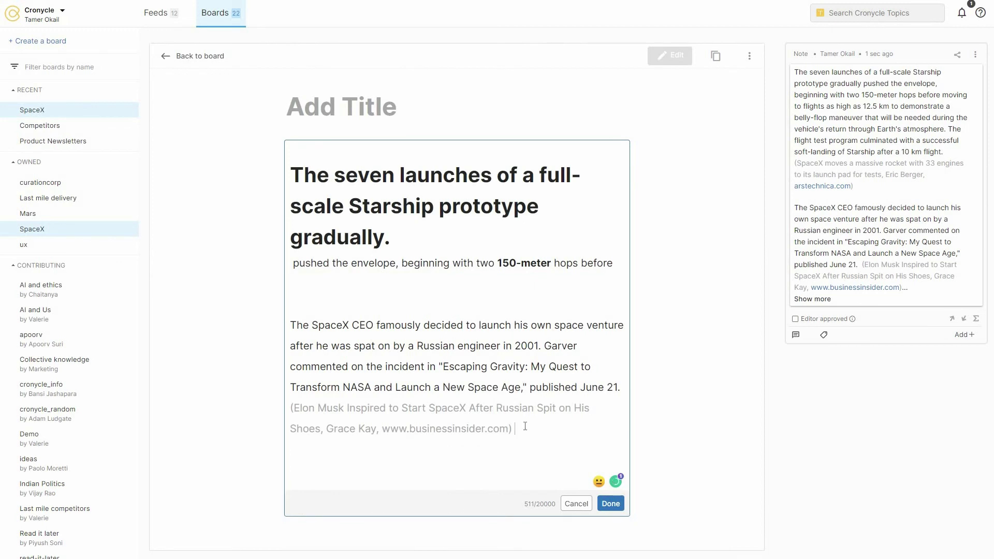
{"action": "key", "text": "ctrl+v"}
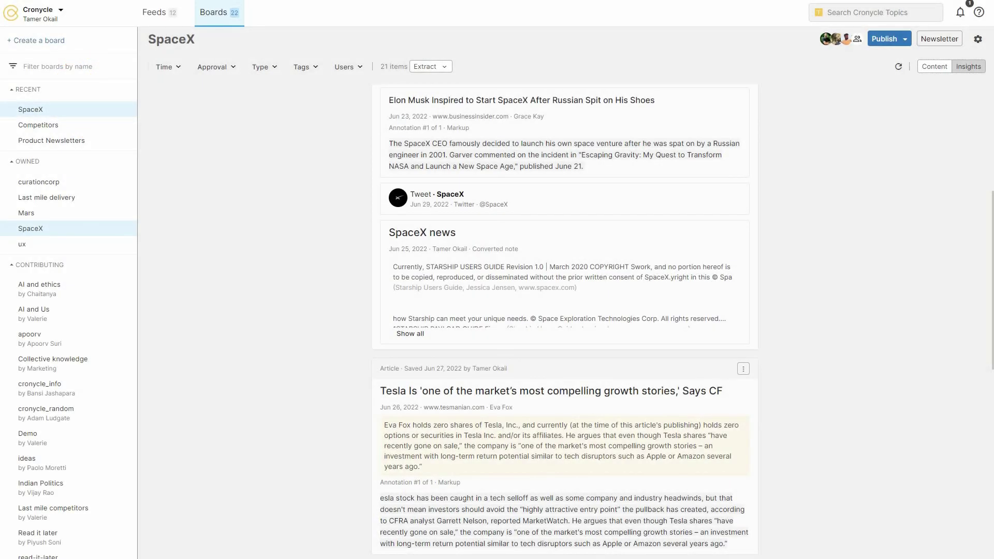
Copy the whole SpaceX board's content from the Insights view.
{"action": "scroll", "coordinate": [365, 435], "scroll_direction": "down", "scroll_amount": 4}
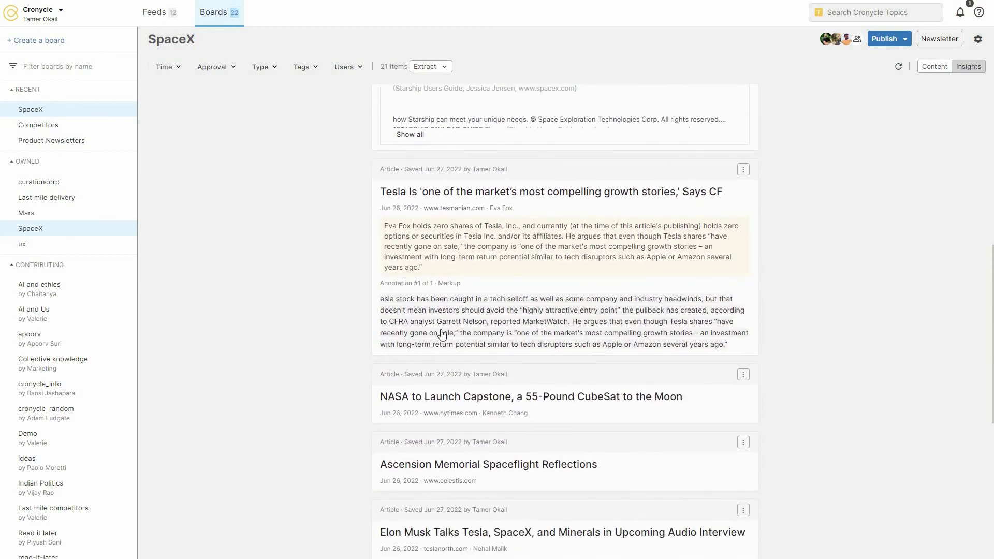
{"action": "left_click", "coordinate": [435, 66]}
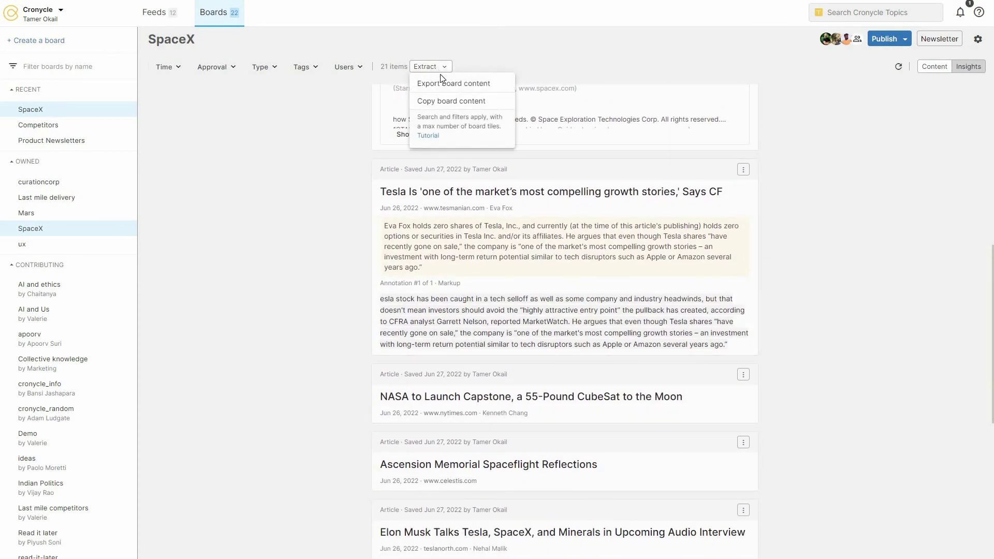
{"action": "left_click", "coordinate": [451, 102]}
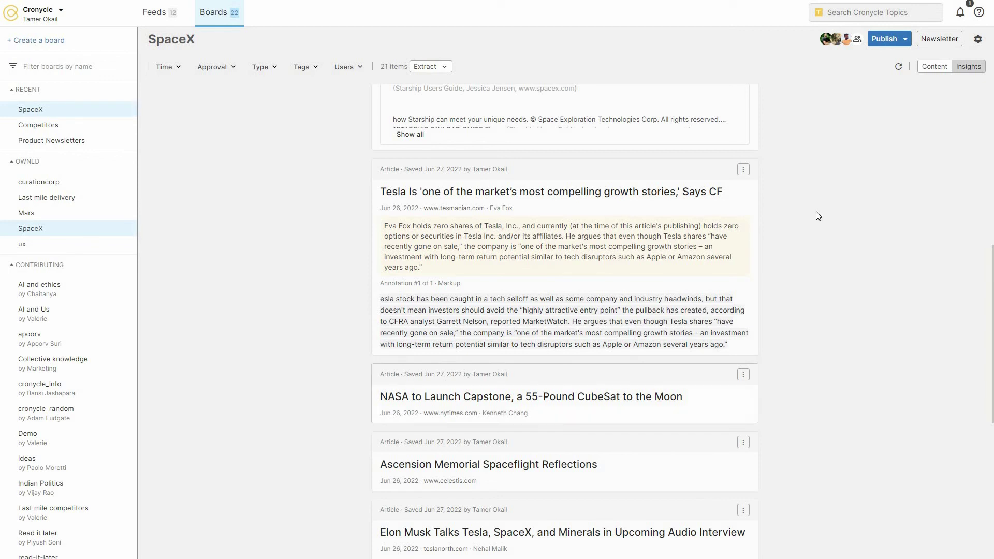
Check the board's publishing options for messaging apps and open the publishing tutorial.
{"action": "left_click", "coordinate": [890, 41]}
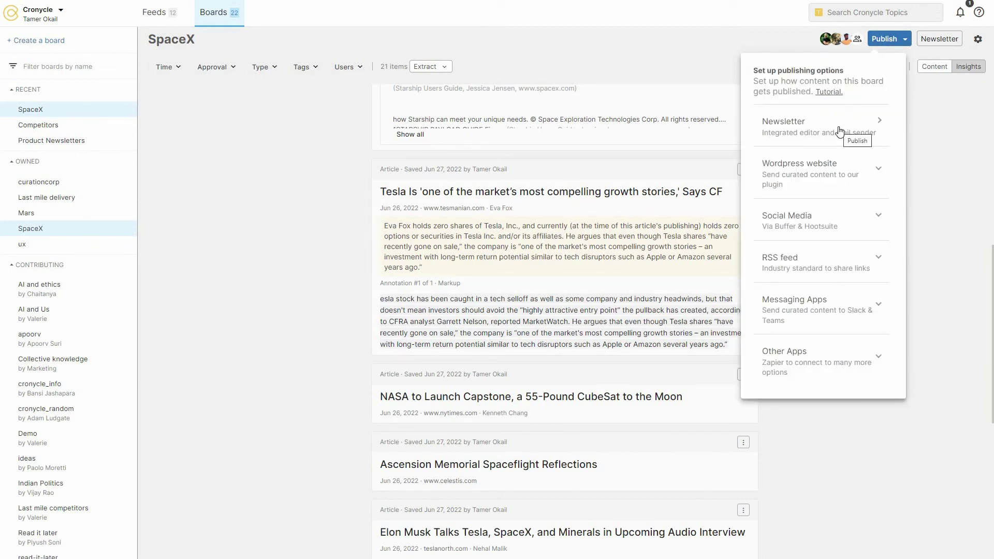
{"action": "left_click", "coordinate": [814, 308]}
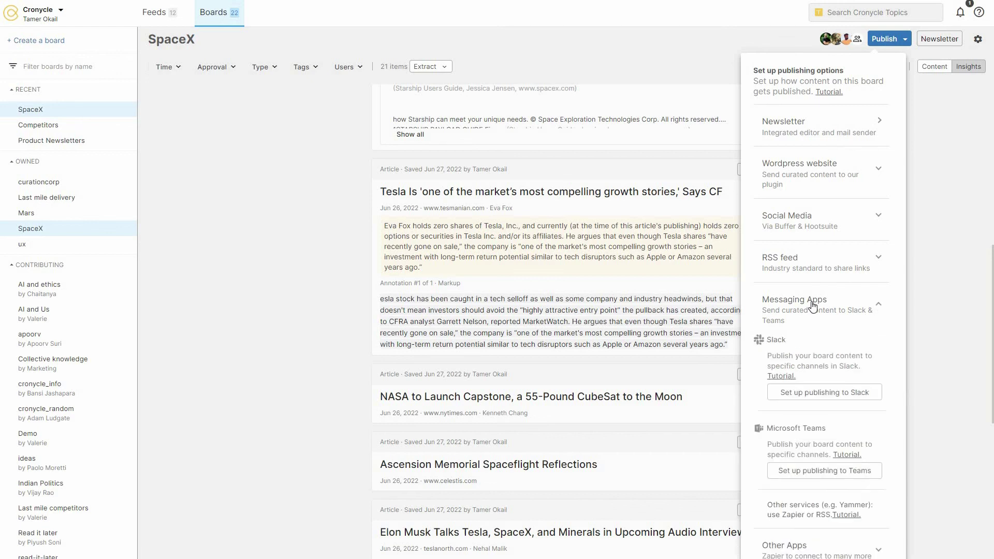
{"action": "left_click", "coordinate": [830, 92]}
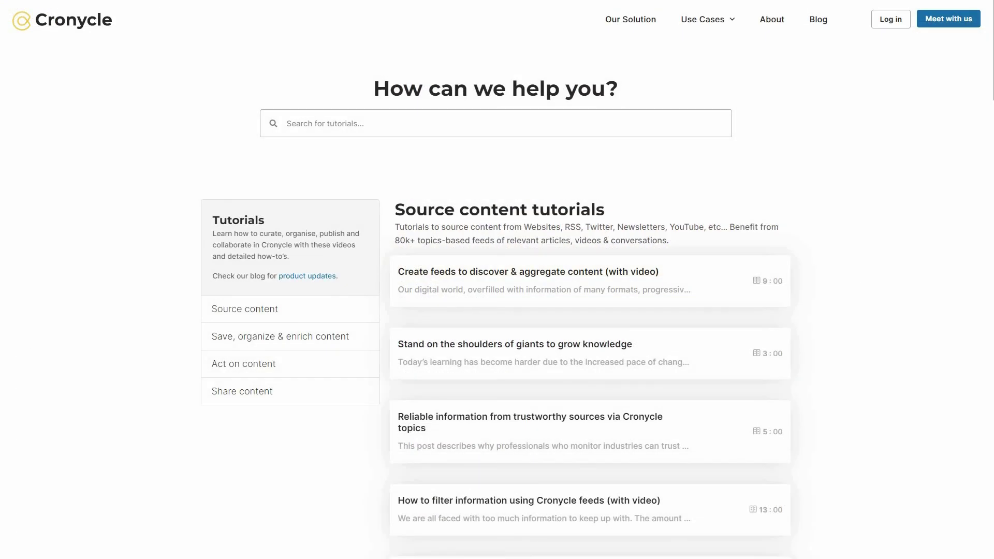